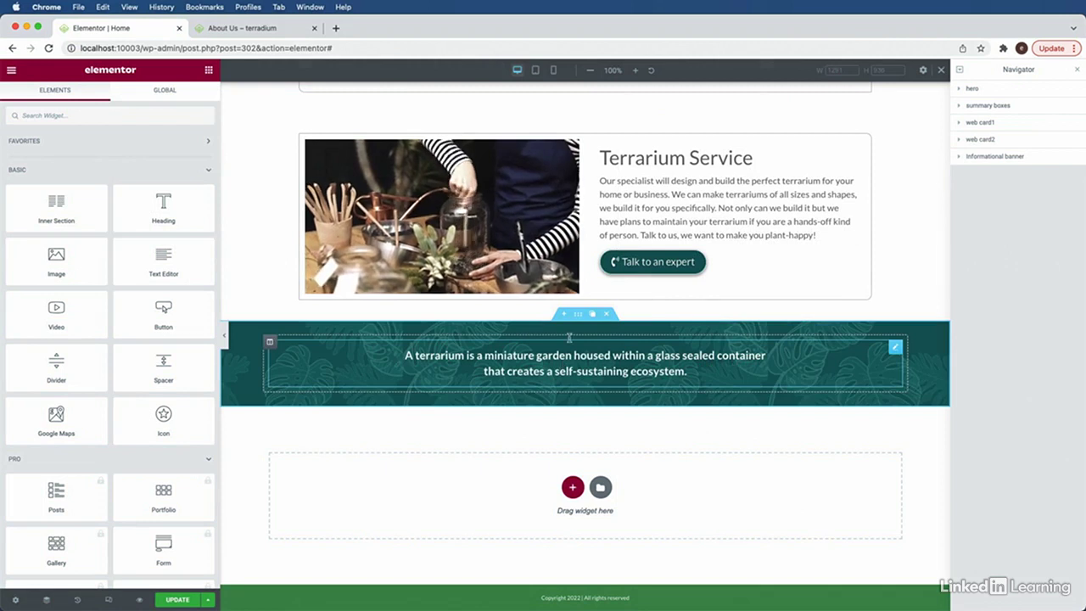
- Add a new section with two equal columns below the informational banner
left_click(578, 315)
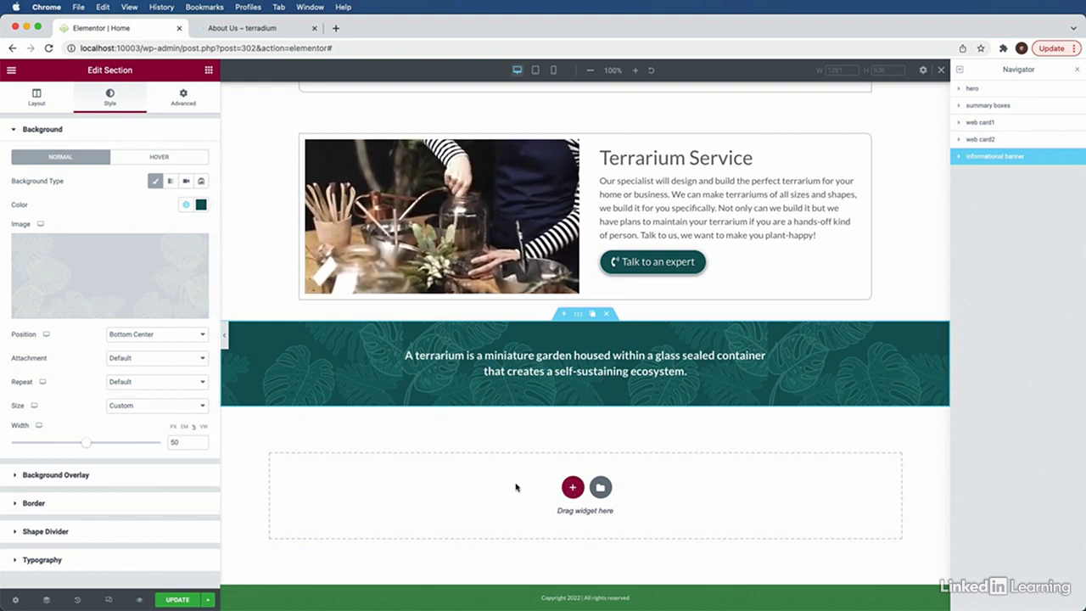
left_click(573, 488)
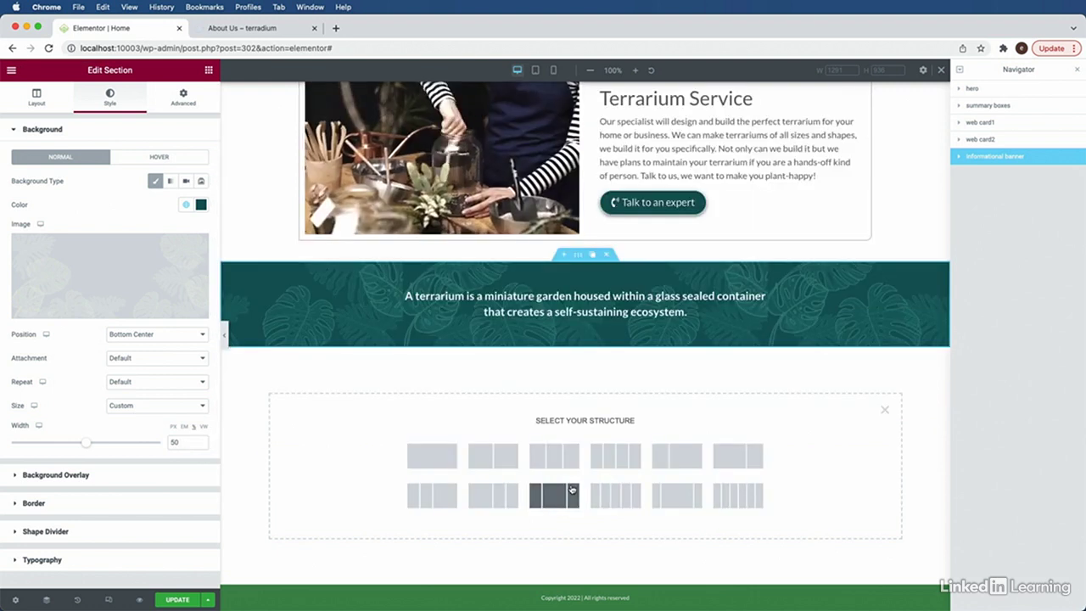
left_click(491, 457)
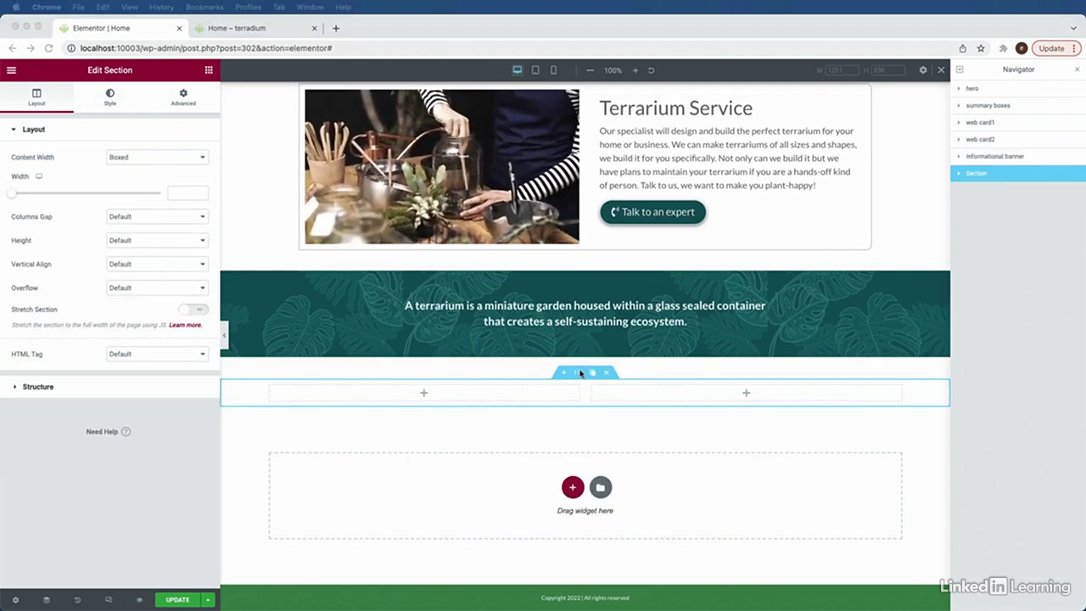
- Set the new section's top and bottom margins to 4%
left_click(184, 98)
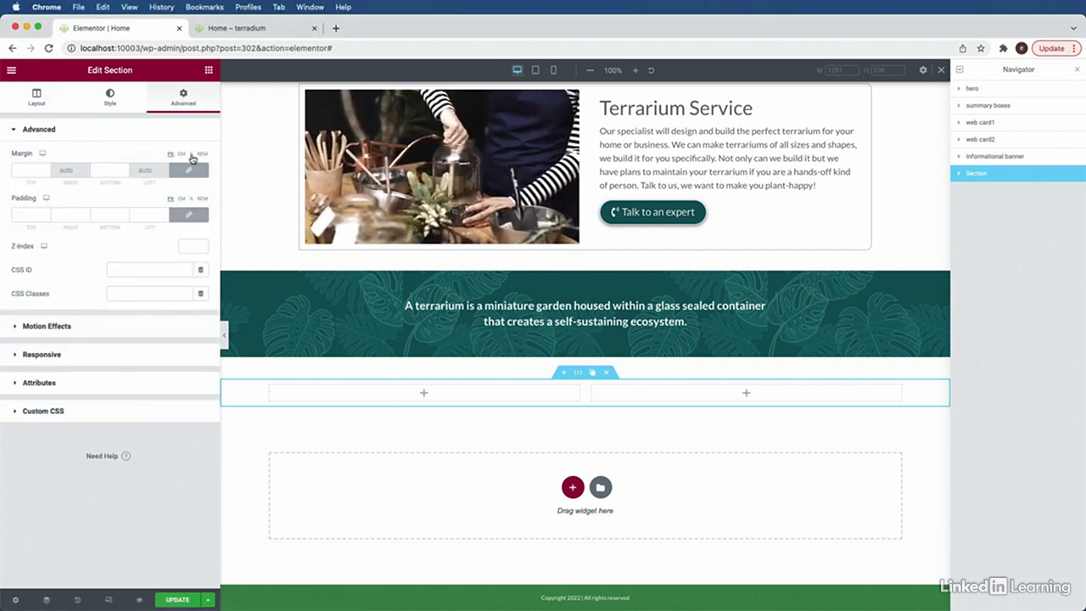
left_click(29, 170)
type("4")
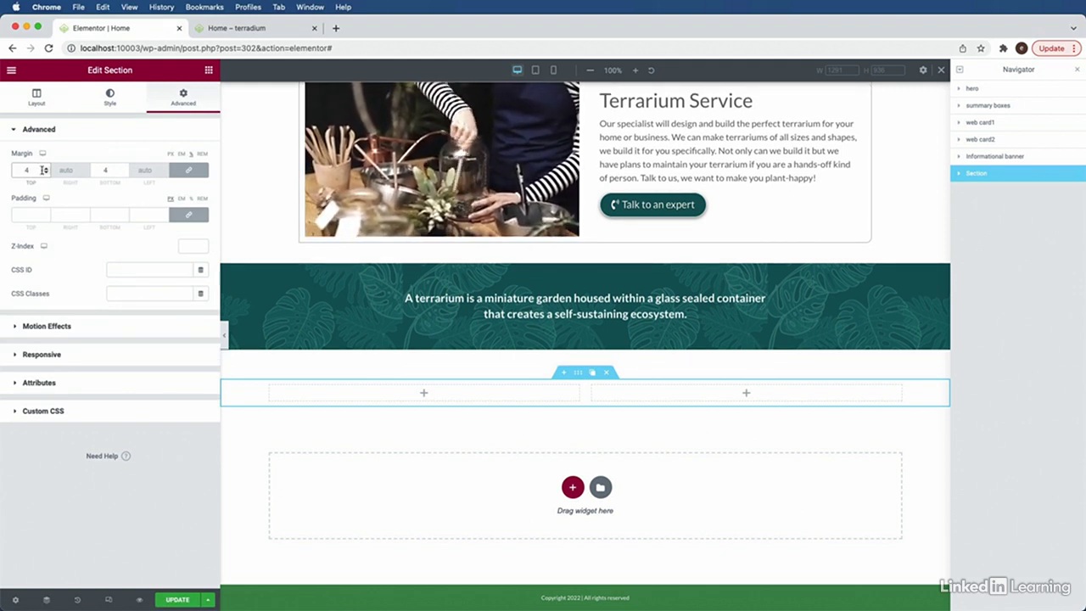
- Add a Heading widget to the new section's first column with the title "Our story is simple and sweet"
left_click(208, 69)
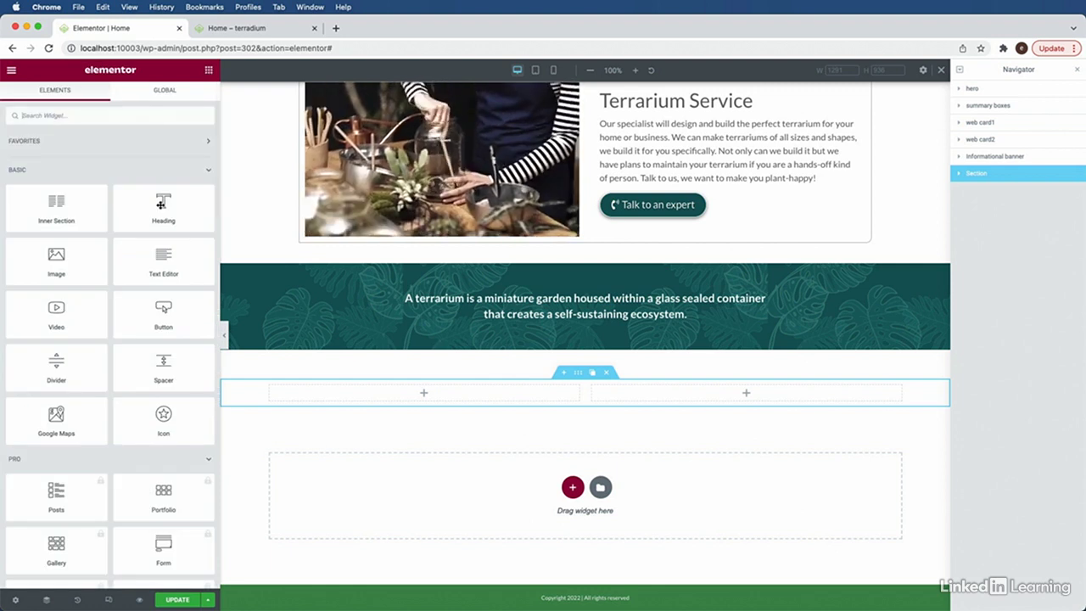
left_click_drag(161, 204, 346, 391)
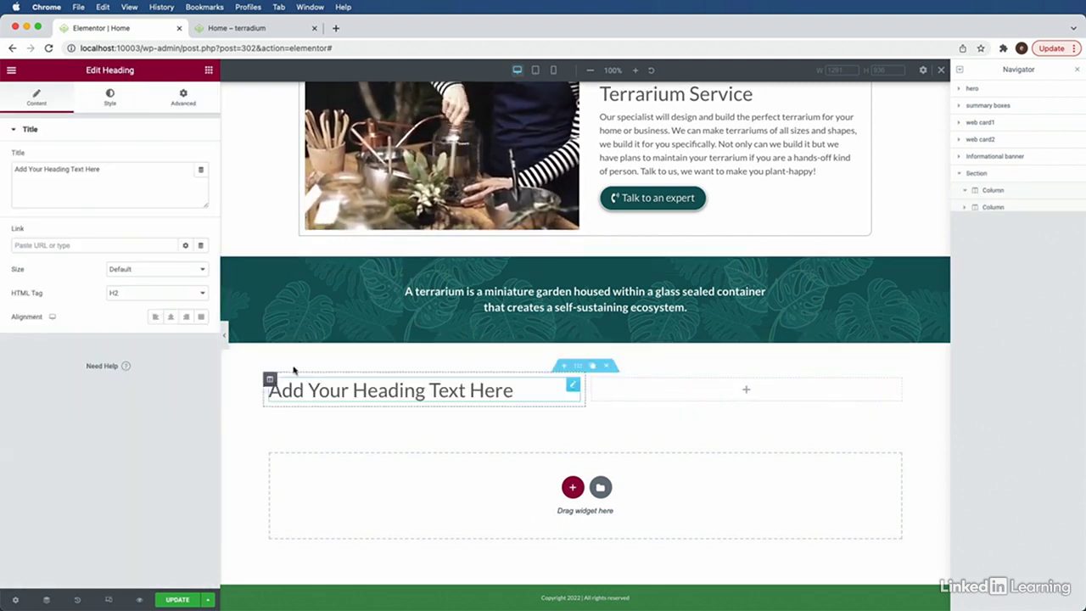
triple_click(114, 167)
type("Our st")
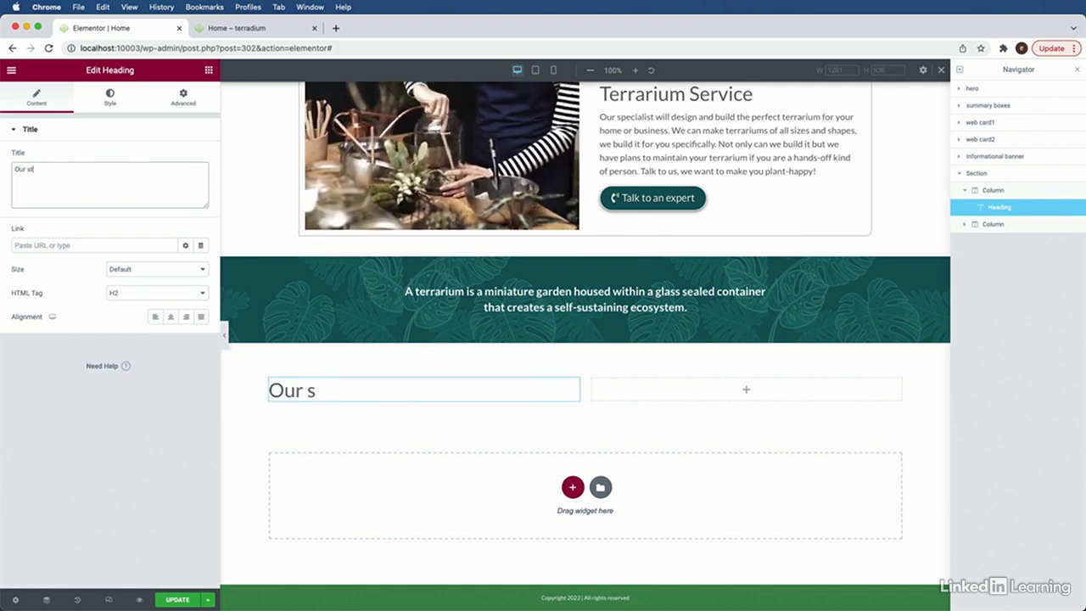
type("ory is simple and sweet")
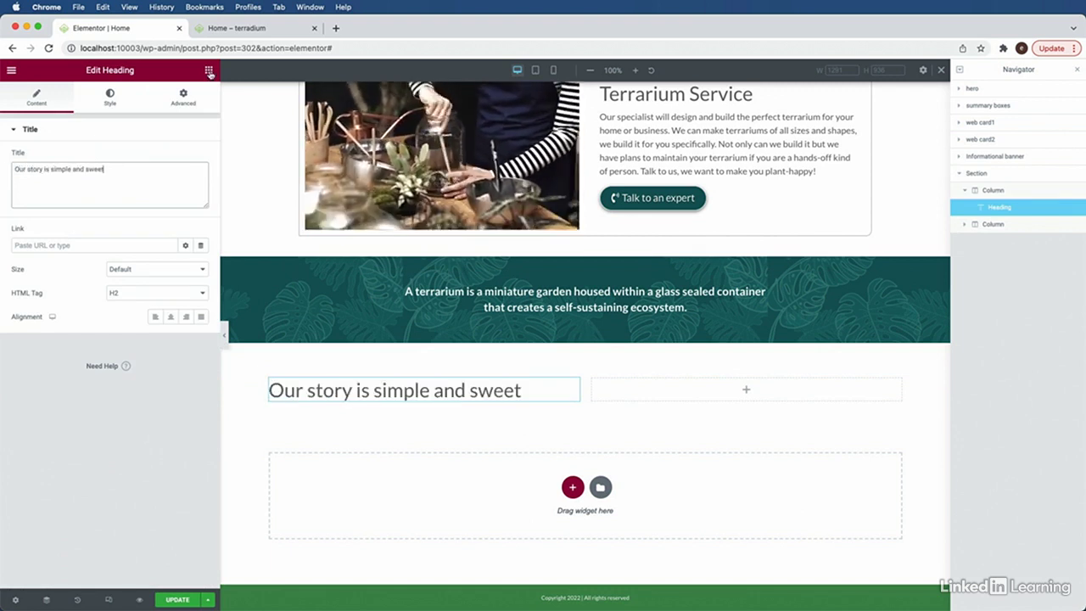
- Add a Text Editor widget below the heading and replace its placeholder with the story from "girl loves succulents," through "terradium."
left_click(209, 71)
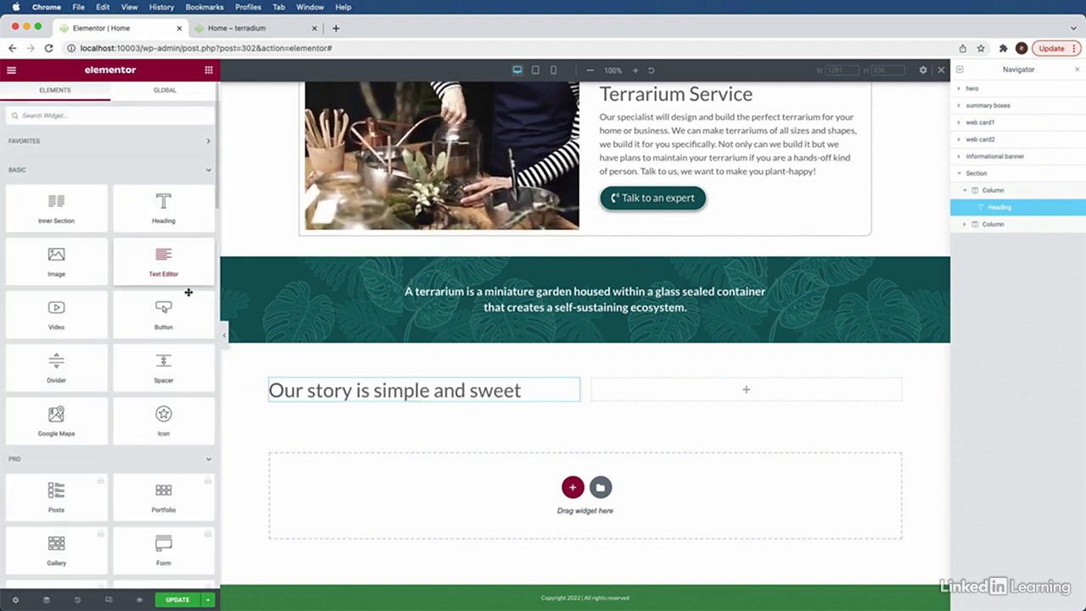
left_click_drag(188, 288, 312, 398)
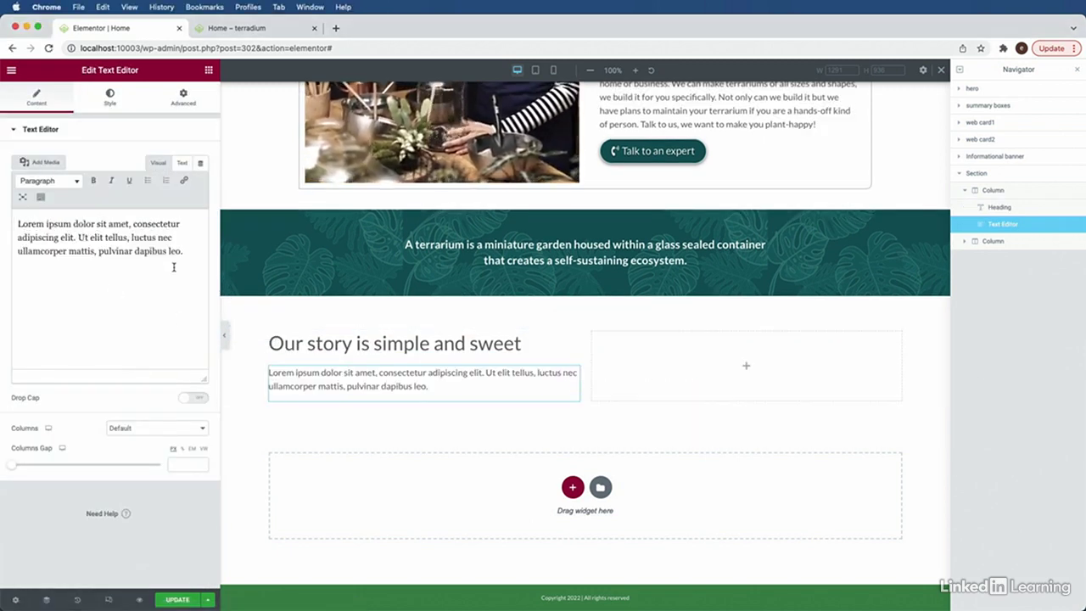
triple_click(194, 257)
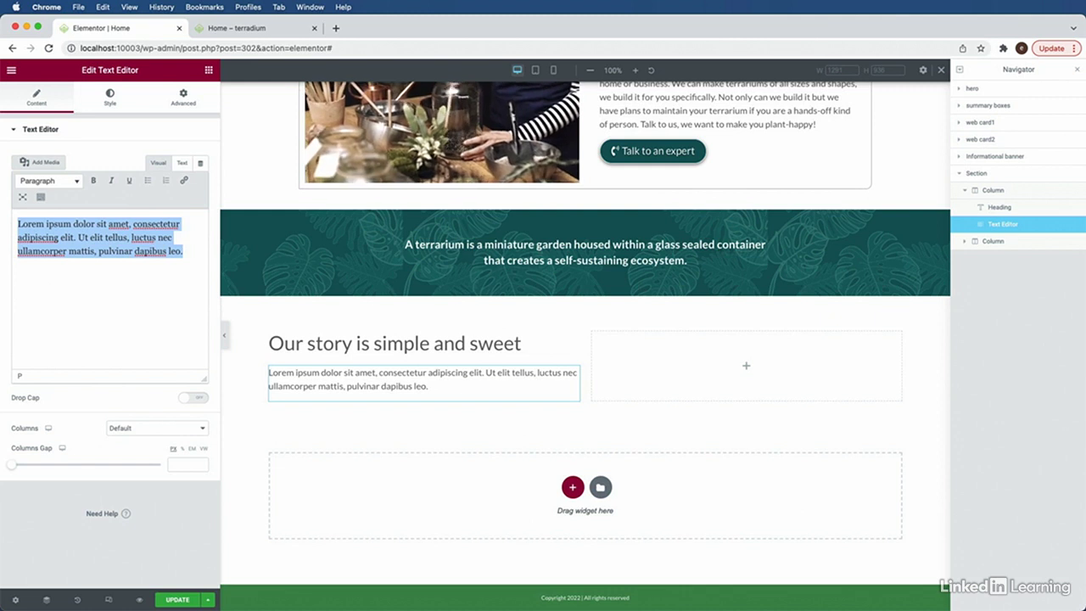
type("girl loves succulents, boy loves tropical plants, boy meets girl, they combine their passion of plants and succulents into a small business that has blossomed into a much bigger business – terradium.")
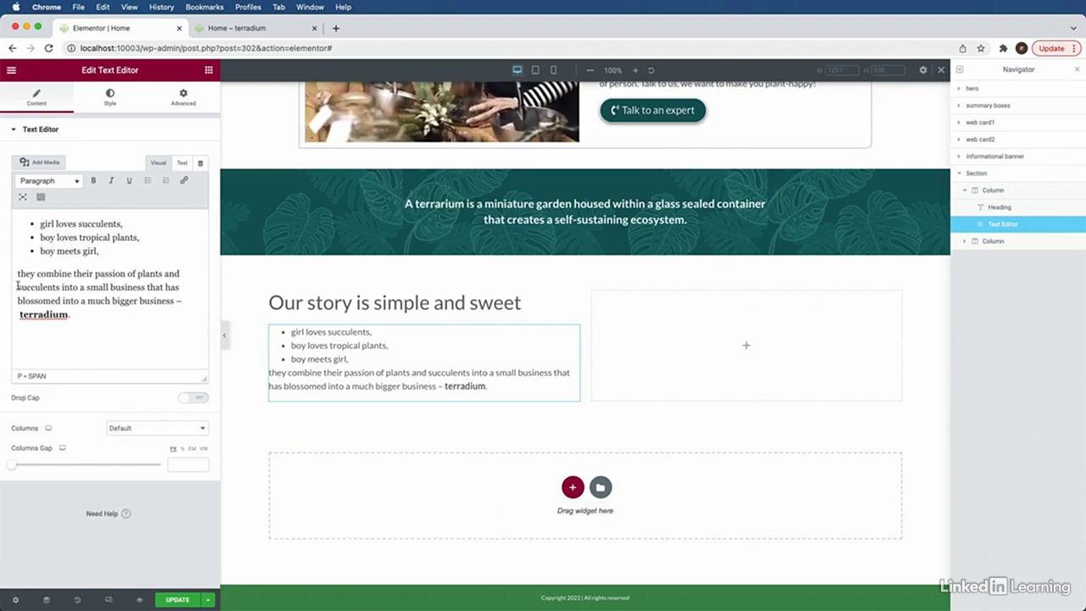
- Format all four lines of the story text as one bulleted list and check the bold formatting of "terradium"
left_click_drag(100, 252, 25, 223)
left_click(147, 182)
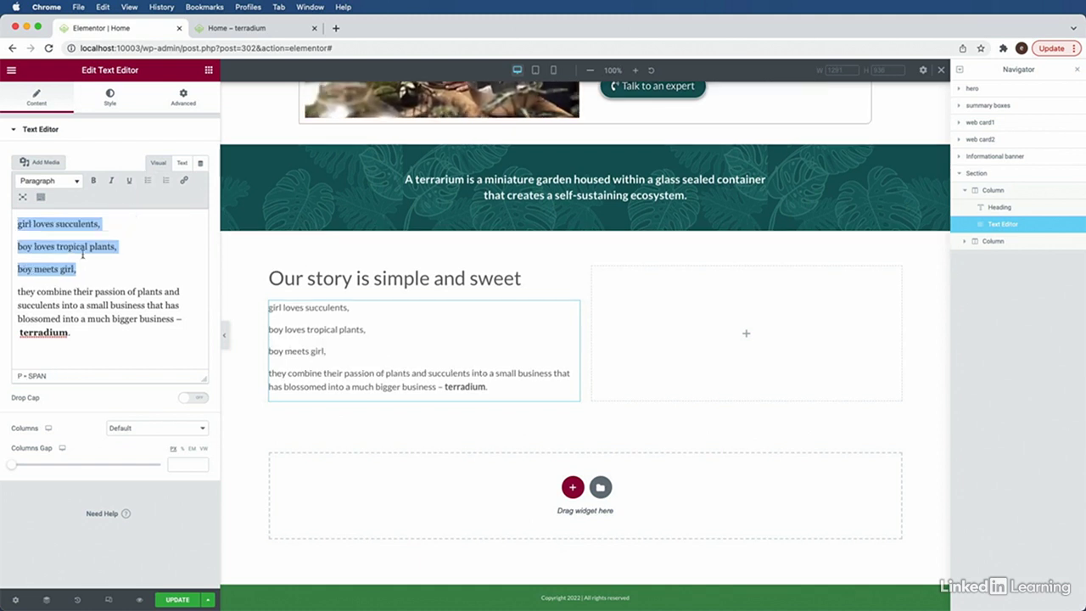
left_click(86, 278)
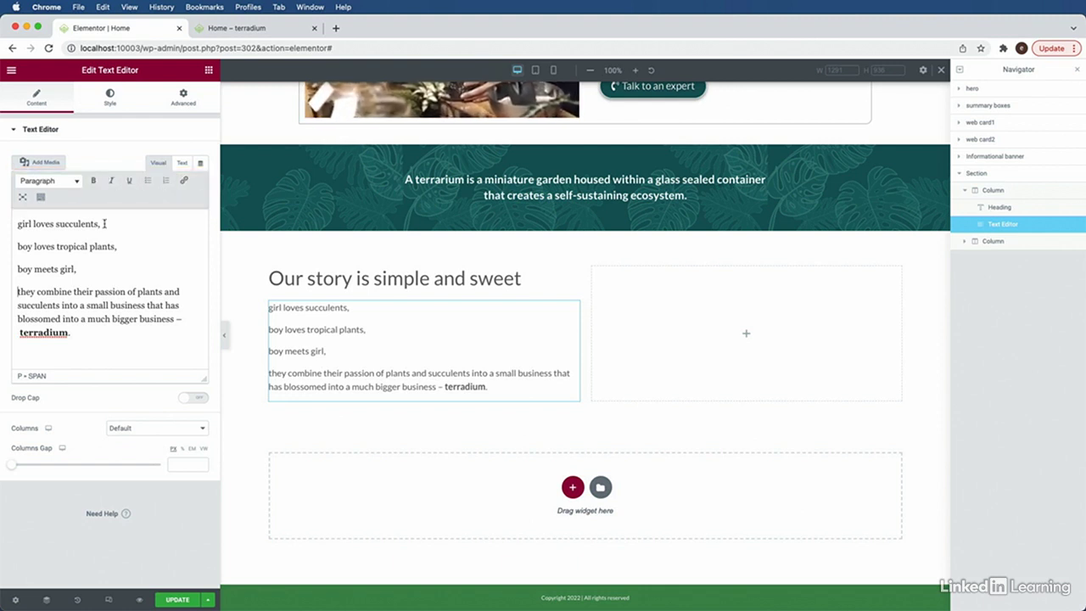
left_click_drag(19, 224, 88, 323)
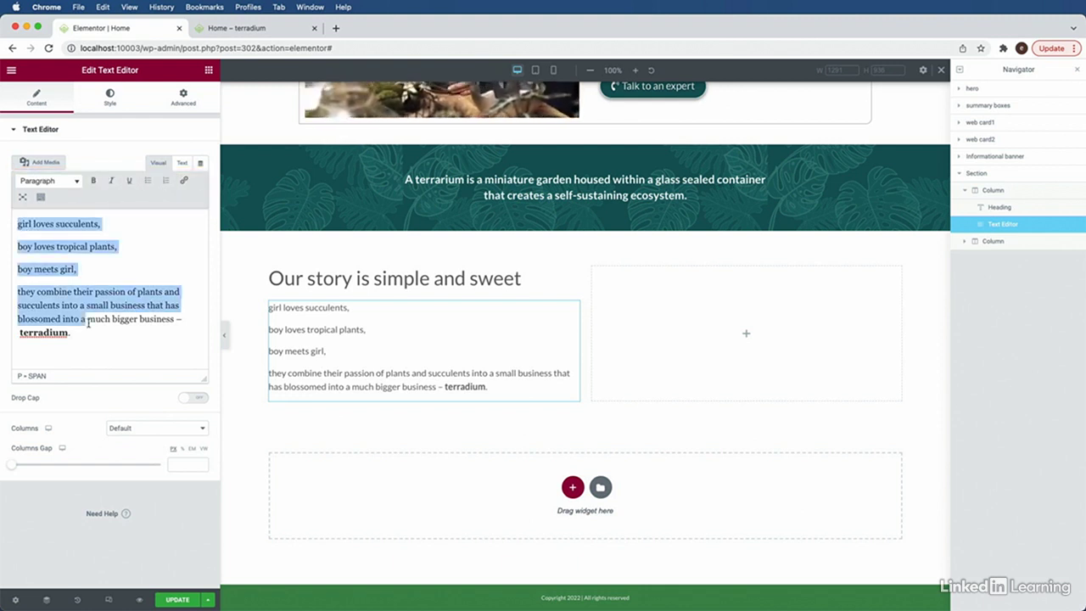
left_click(147, 182)
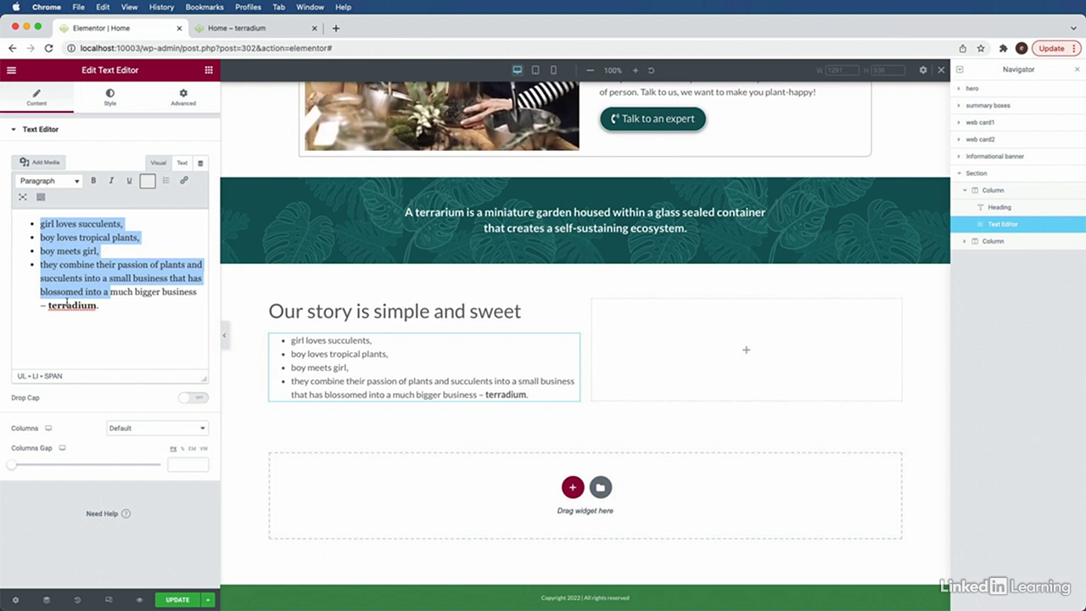
left_click_drag(96, 307, 50, 309)
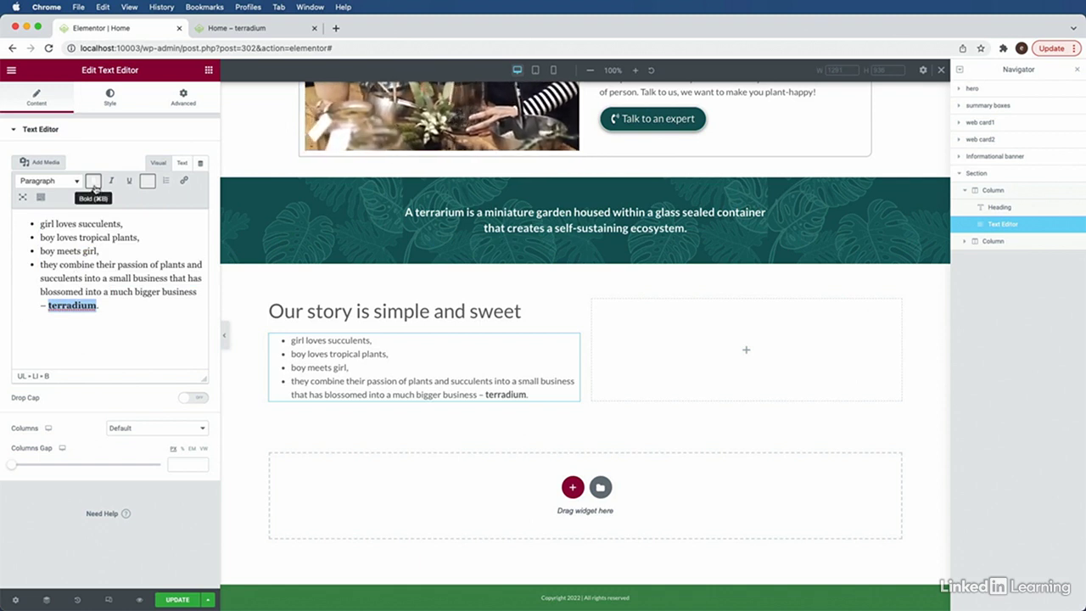
left_click(121, 321)
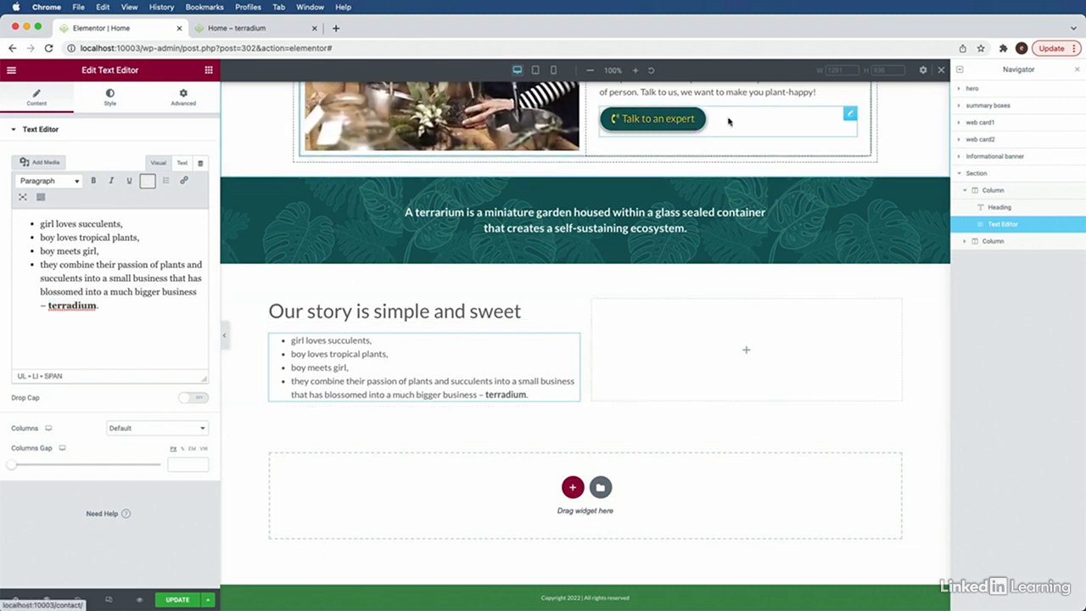
- Copy the "Talk to an expert" button from the Terrarium Service card and paste it below the story text
right_click(851, 115)
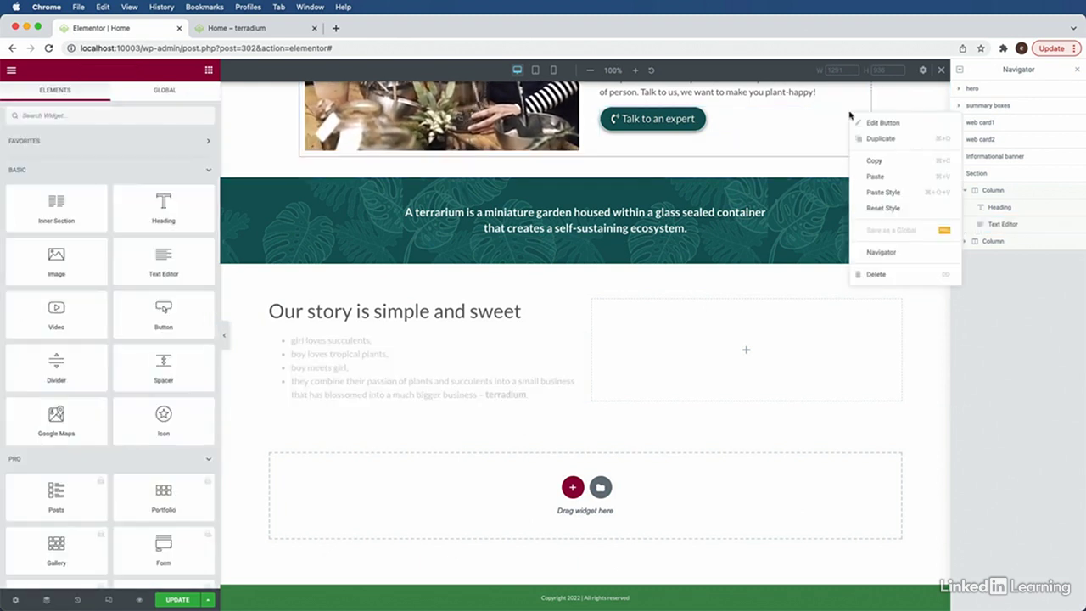
left_click(868, 161)
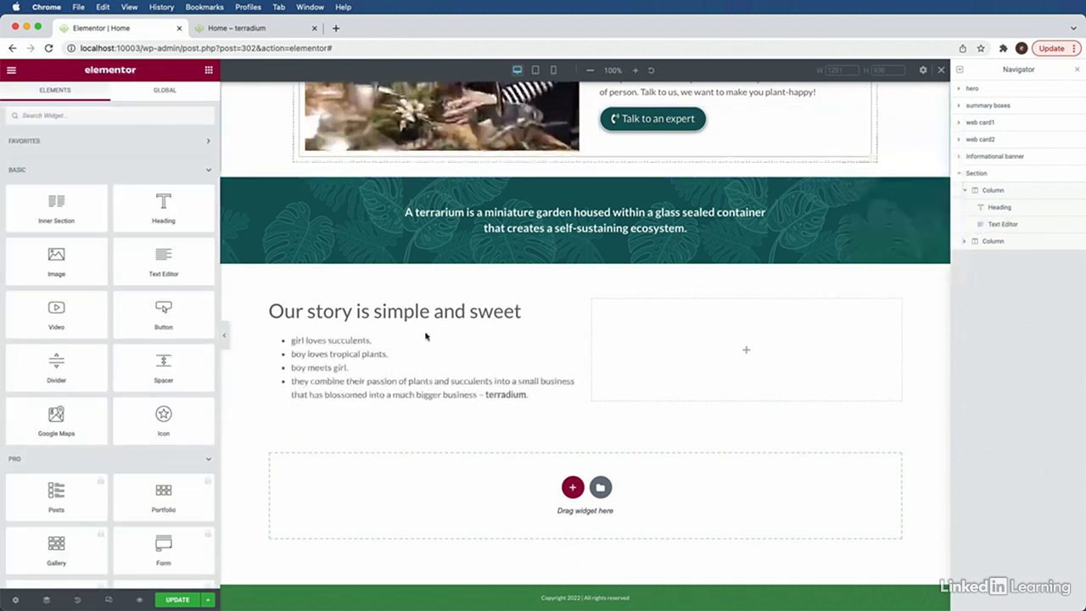
right_click(372, 403)
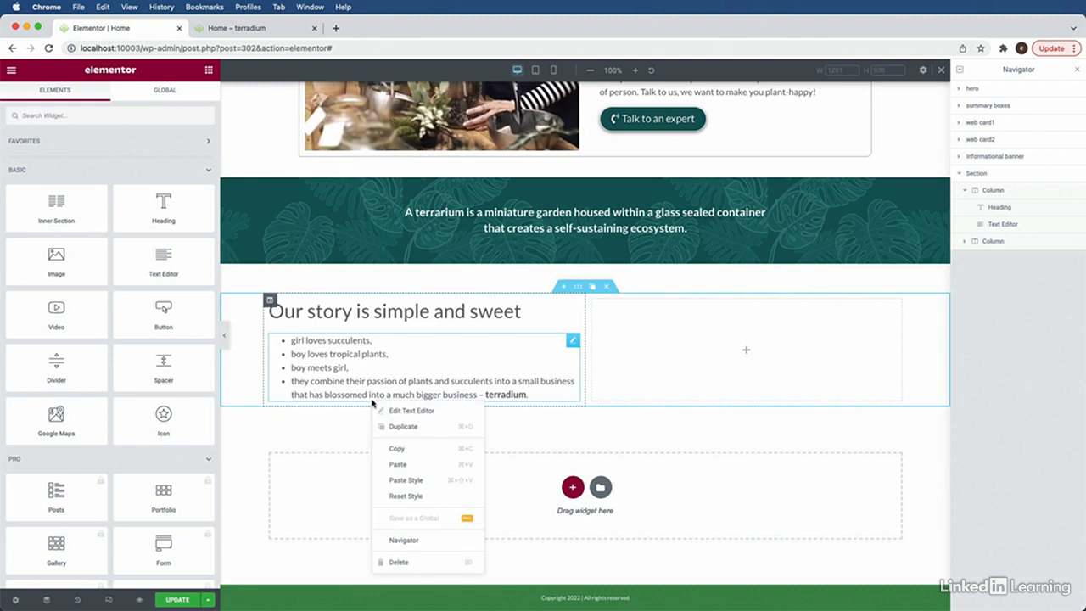
left_click(407, 464)
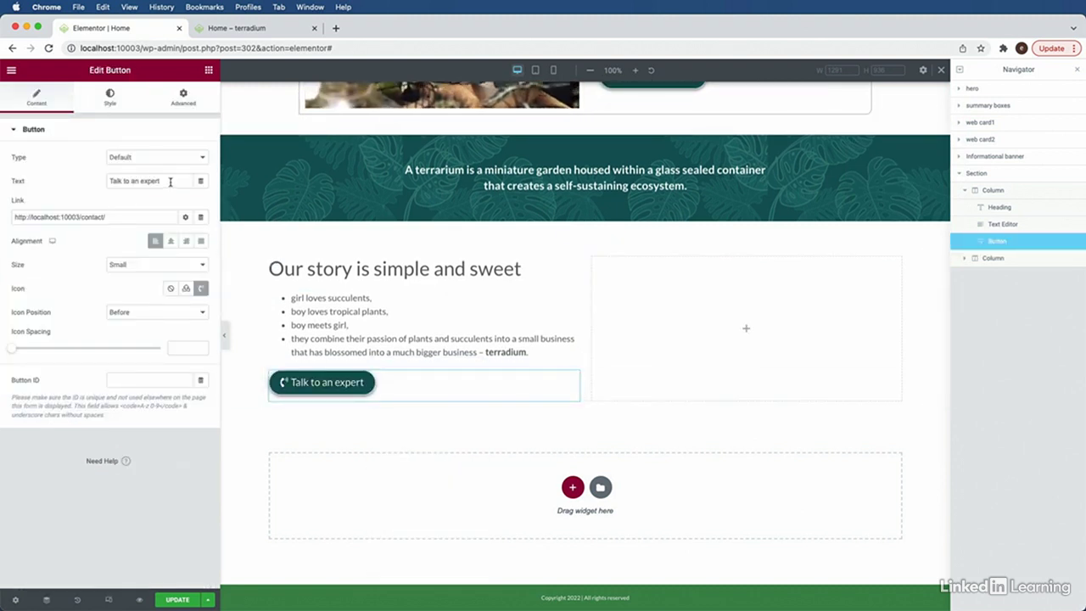
- Change the pasted button's text to "Get to know us"
left_click_drag(171, 182, 96, 183)
type("G")
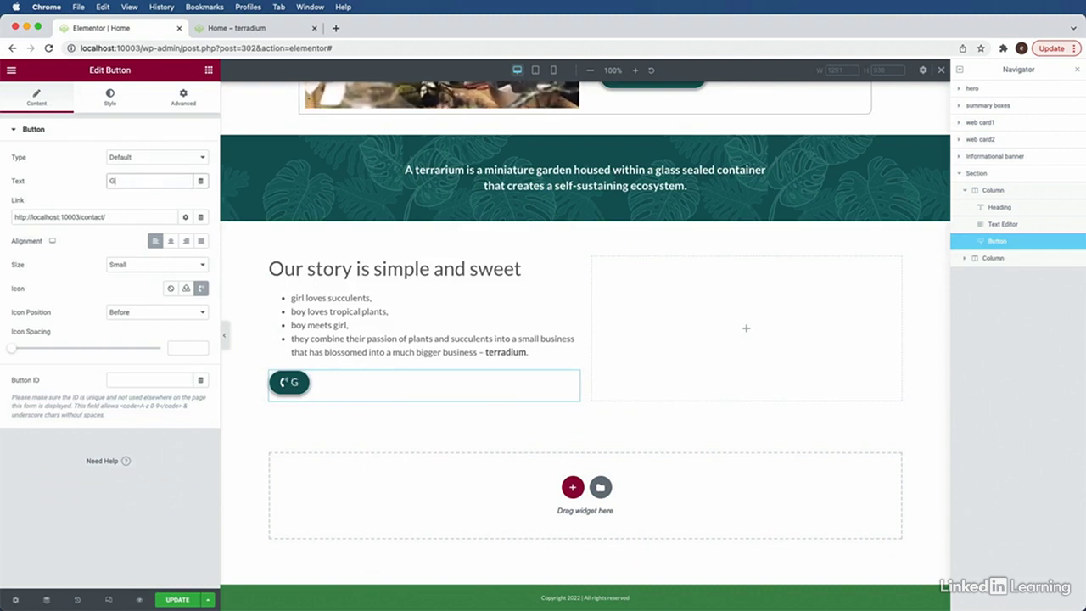
type("et to know us")
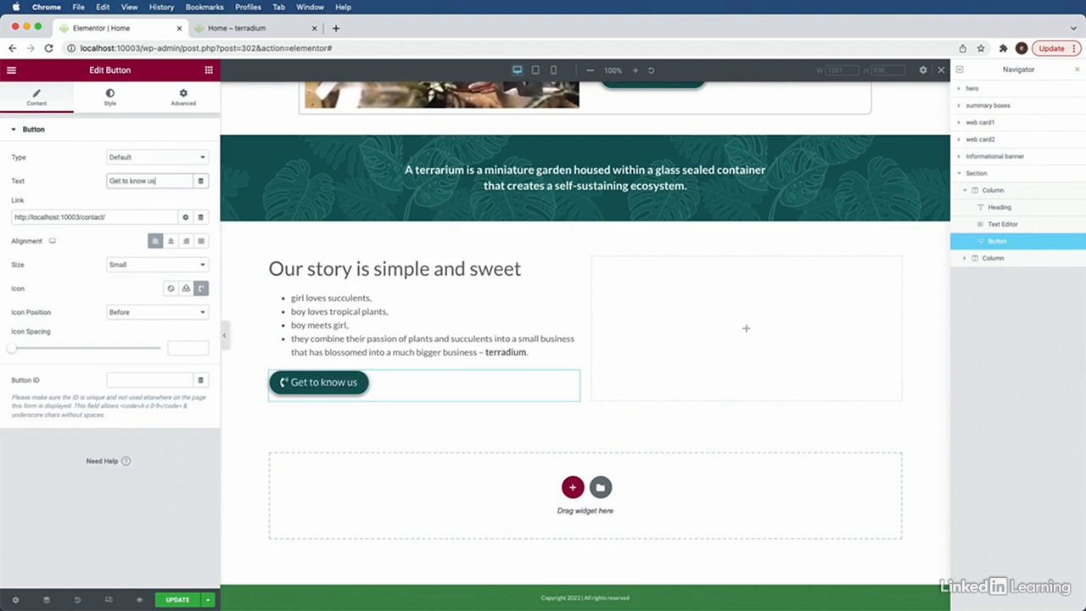
- Replace the "Get to know us" button's icon with the plain right arrow and set the icon position to After
left_click(200, 289)
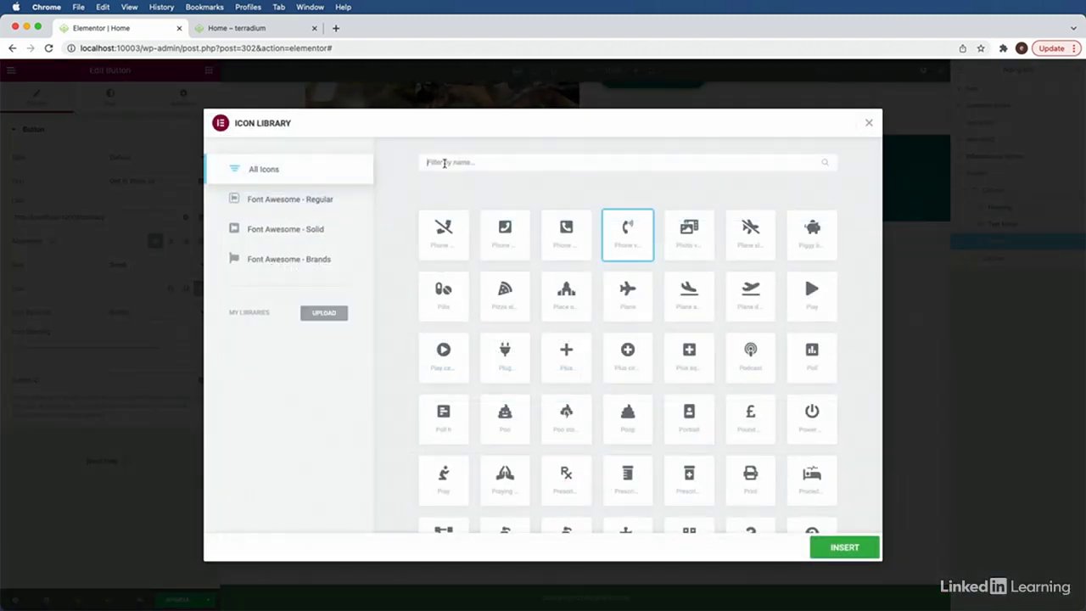
left_click(444, 163)
type("arrow")
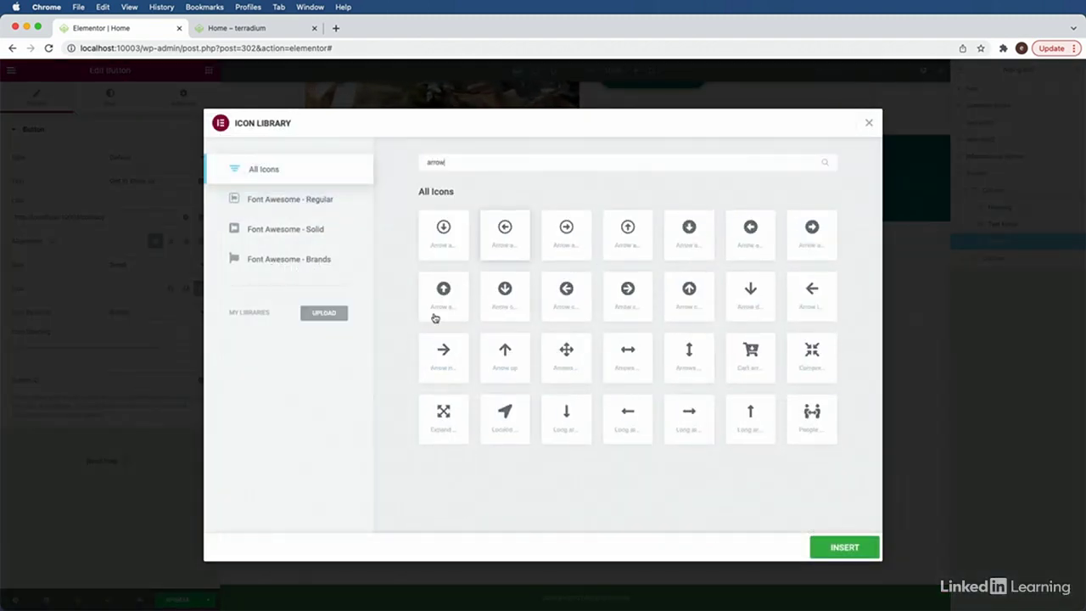
left_click(445, 355)
left_click(839, 548)
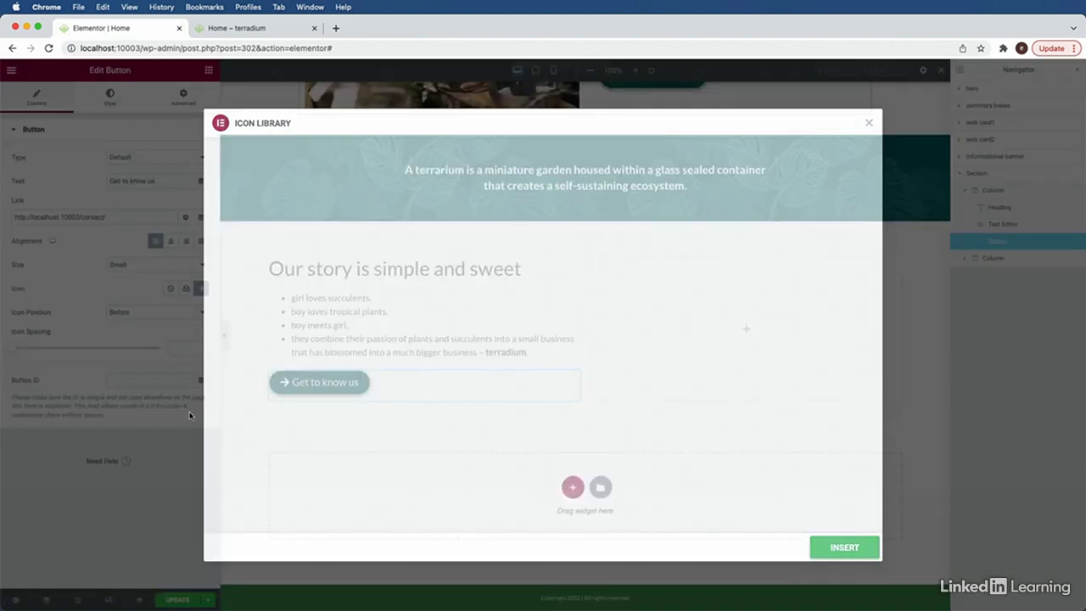
left_click(154, 313)
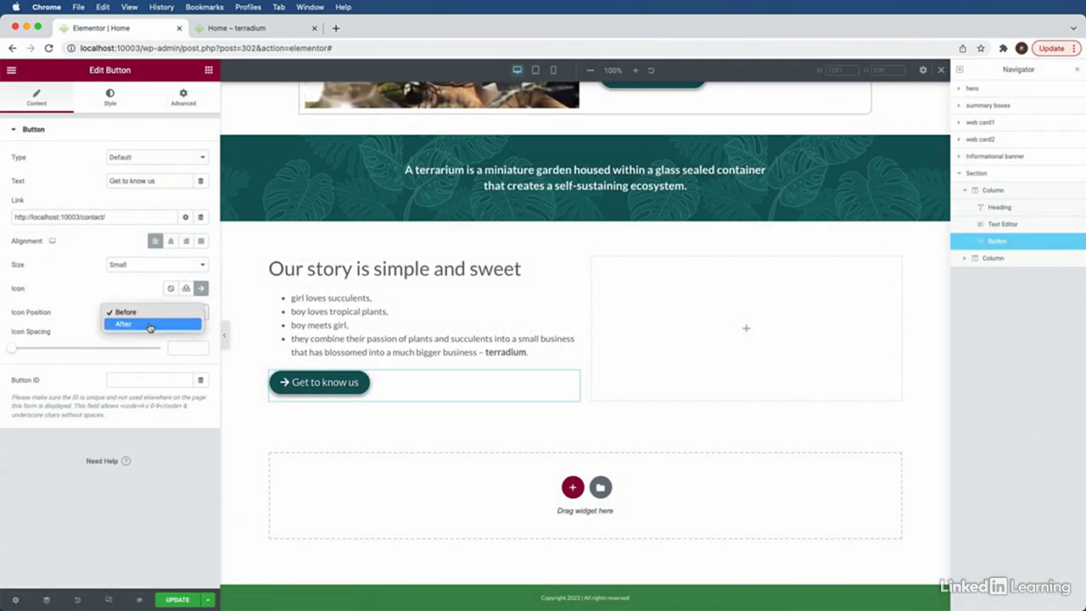
left_click(148, 325)
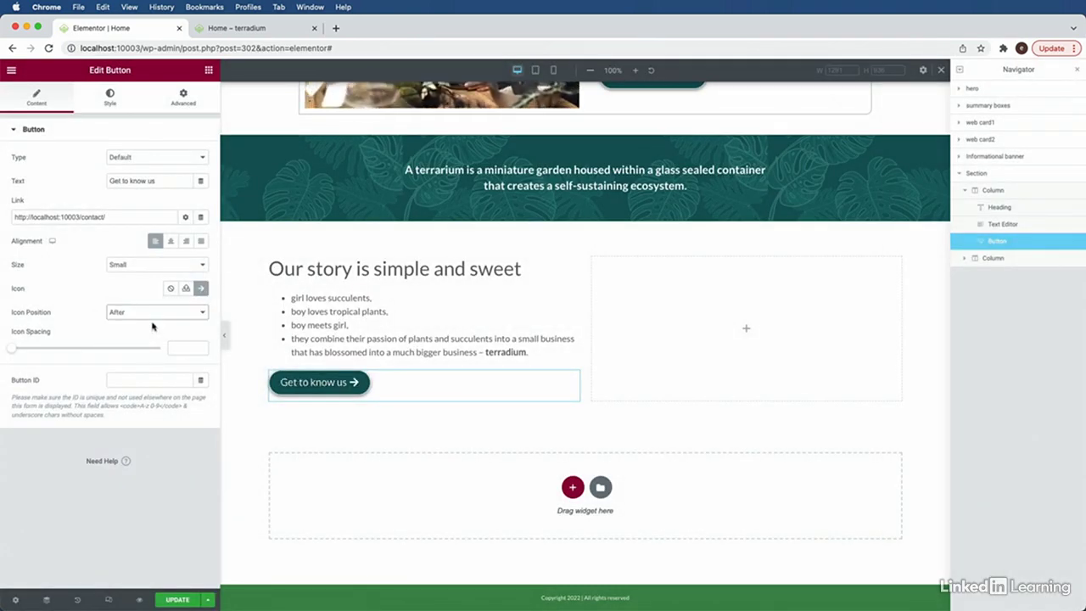
- Add an Image widget to the empty second column and fill it with home-founders.jpg from the media library
left_click(209, 70)
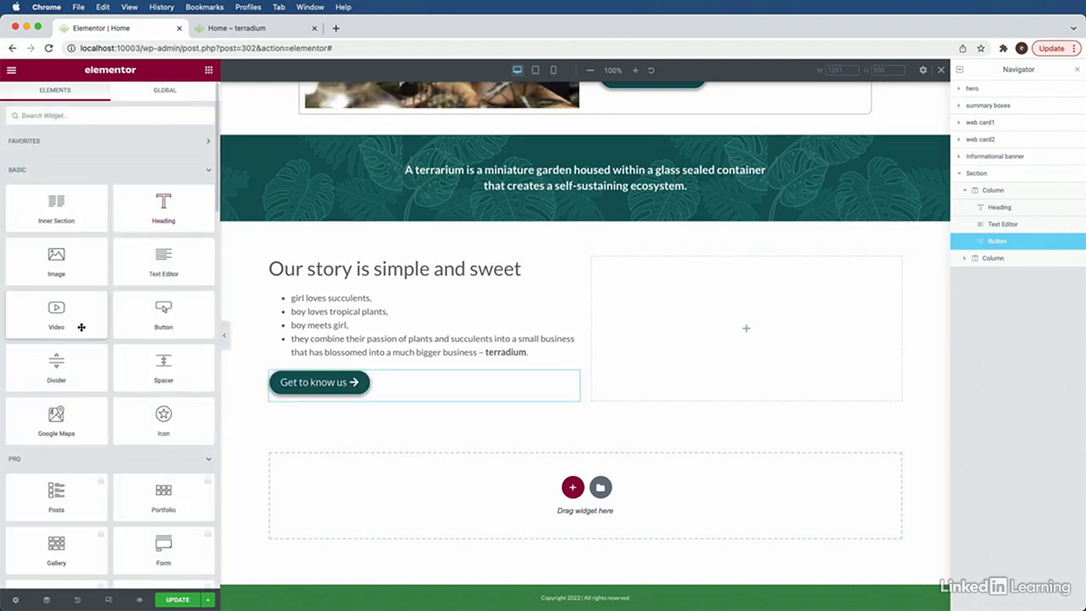
left_click_drag(60, 258, 661, 303)
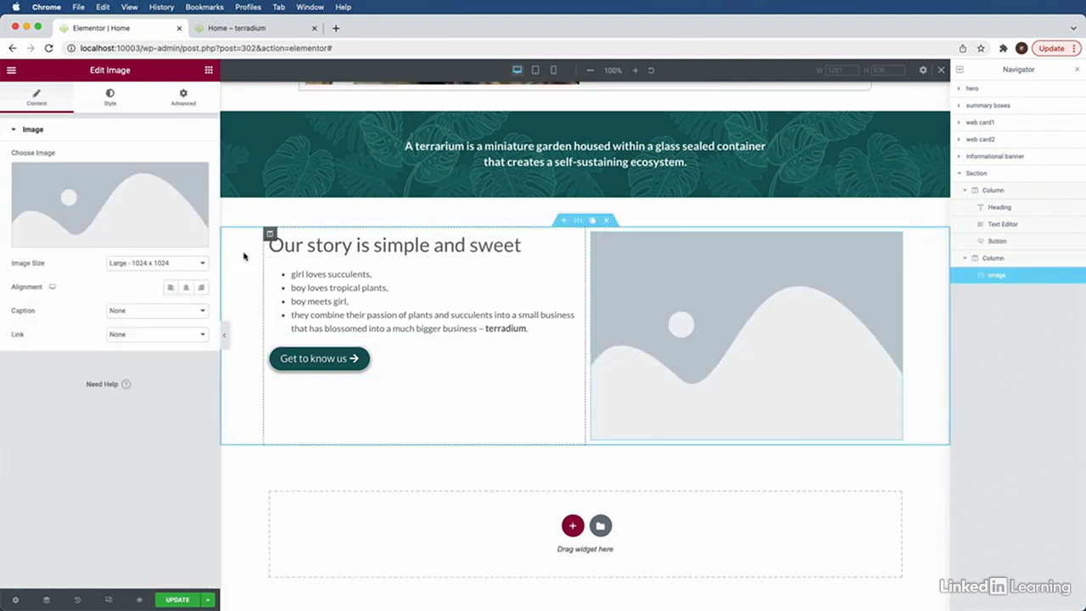
mouse_move(114, 219)
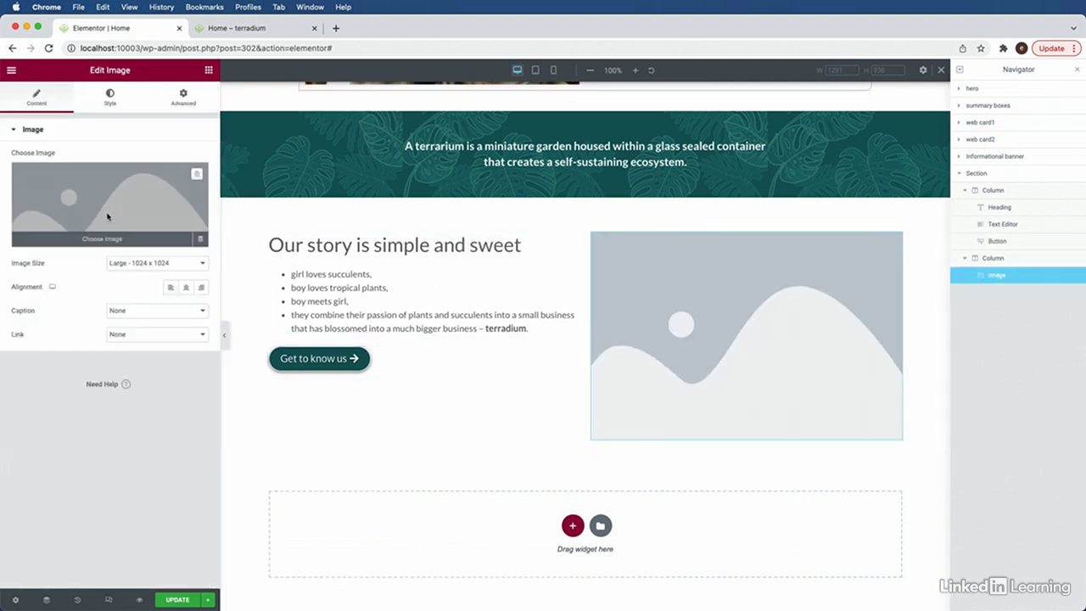
left_click(113, 219)
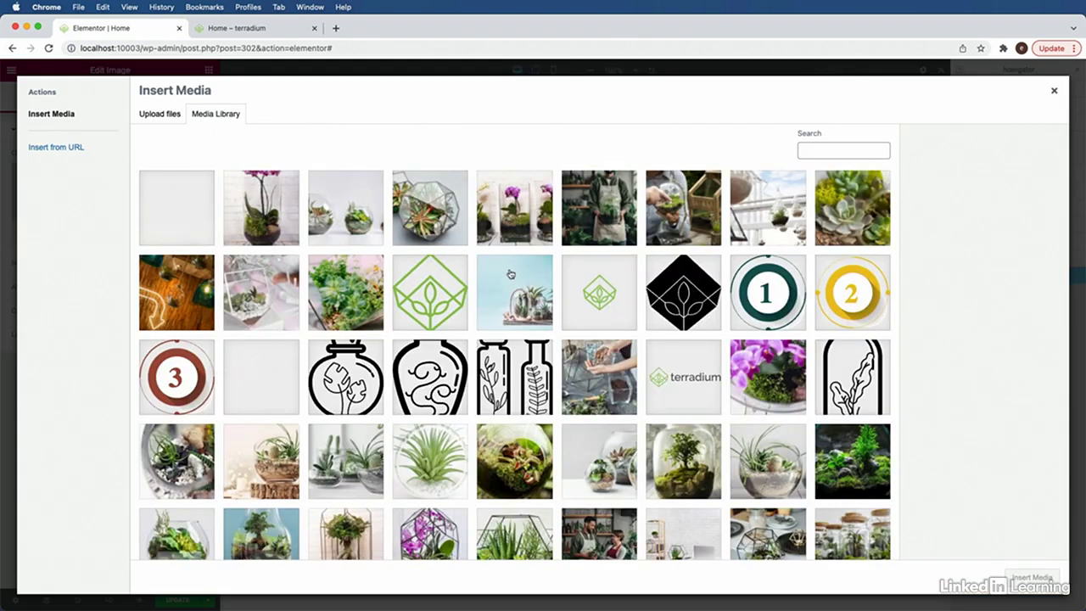
scroll(622, 419, "down", 3)
left_click(605, 433)
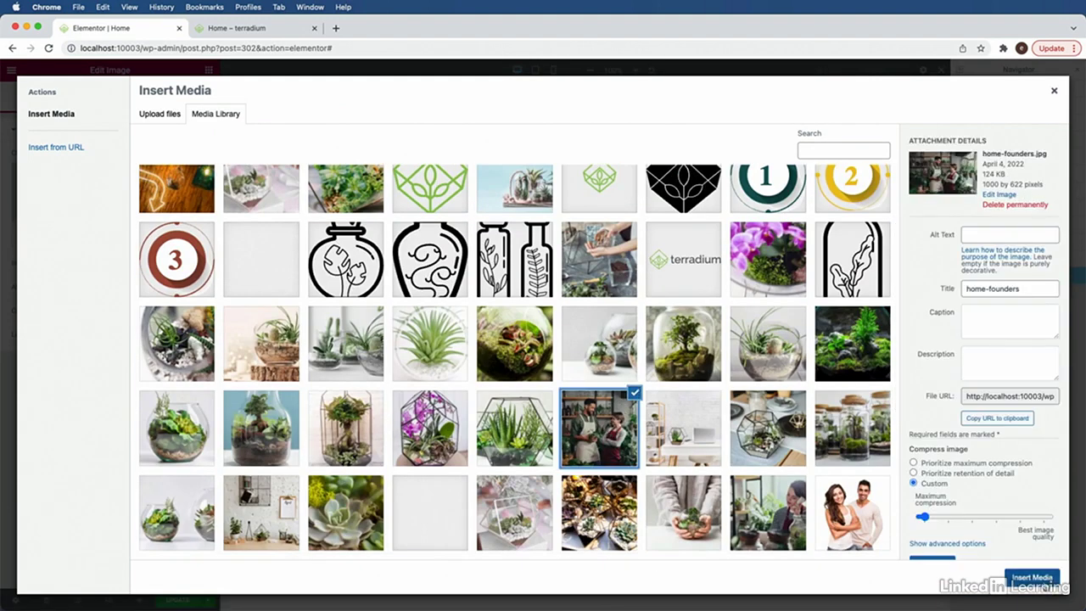
left_click(1032, 578)
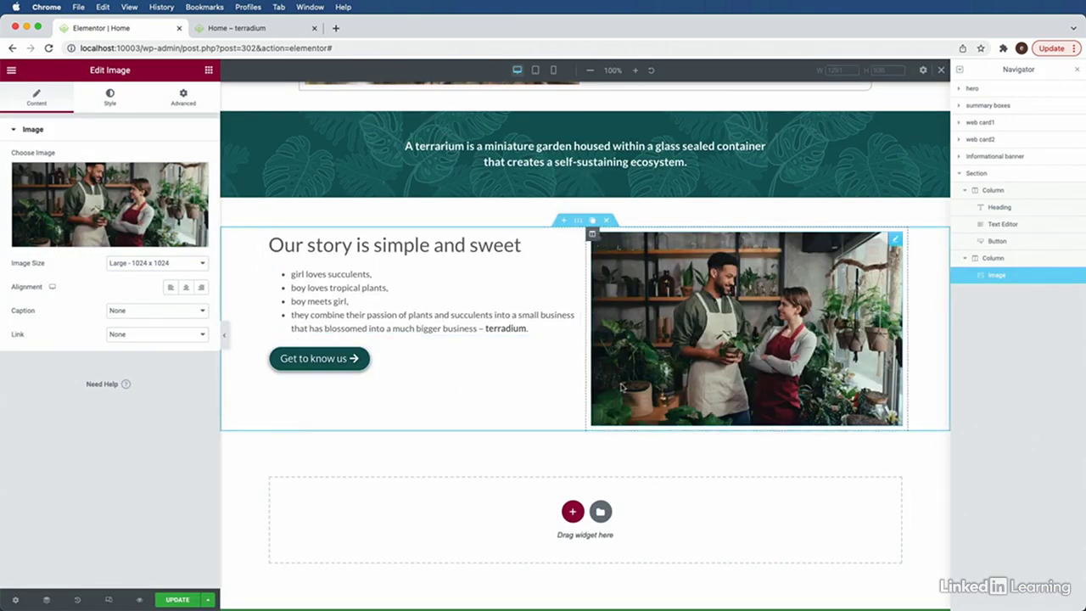
- Turn on the mask for the founders image and try the Blob shape
left_click(184, 97)
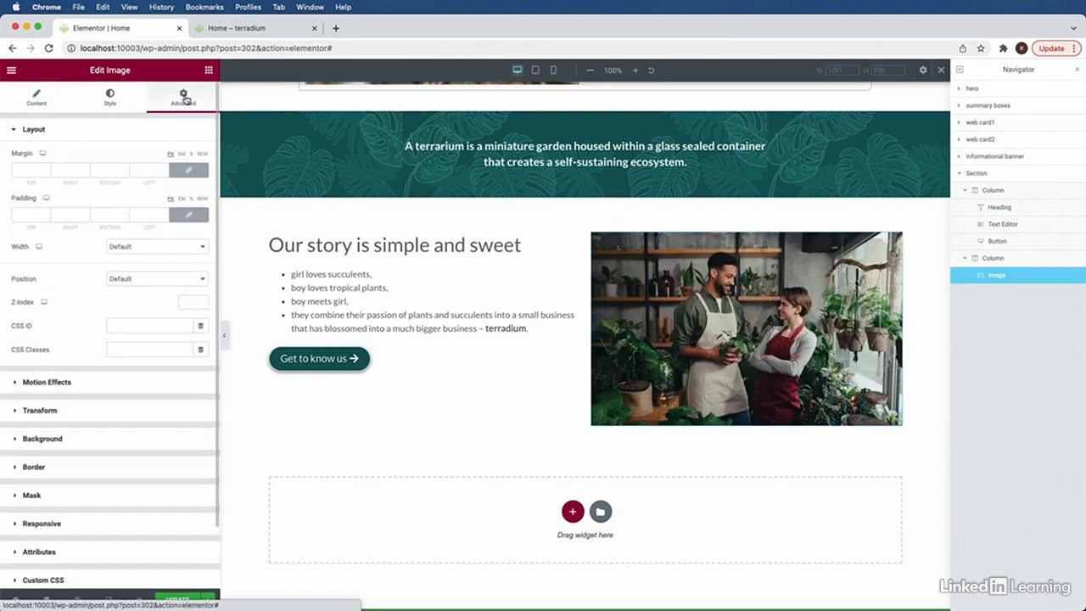
left_click(42, 499)
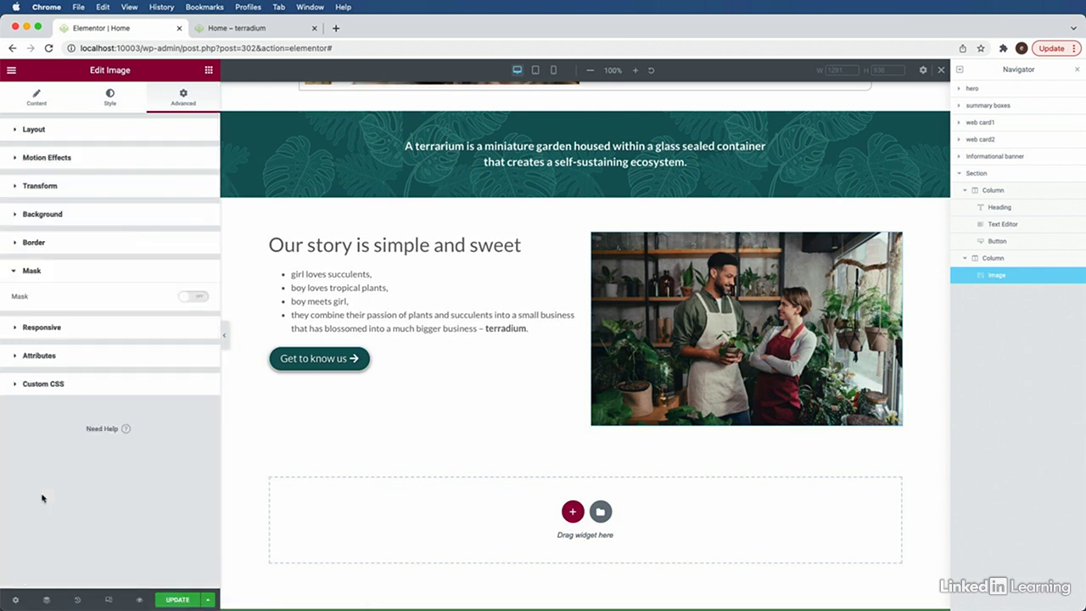
left_click(202, 298)
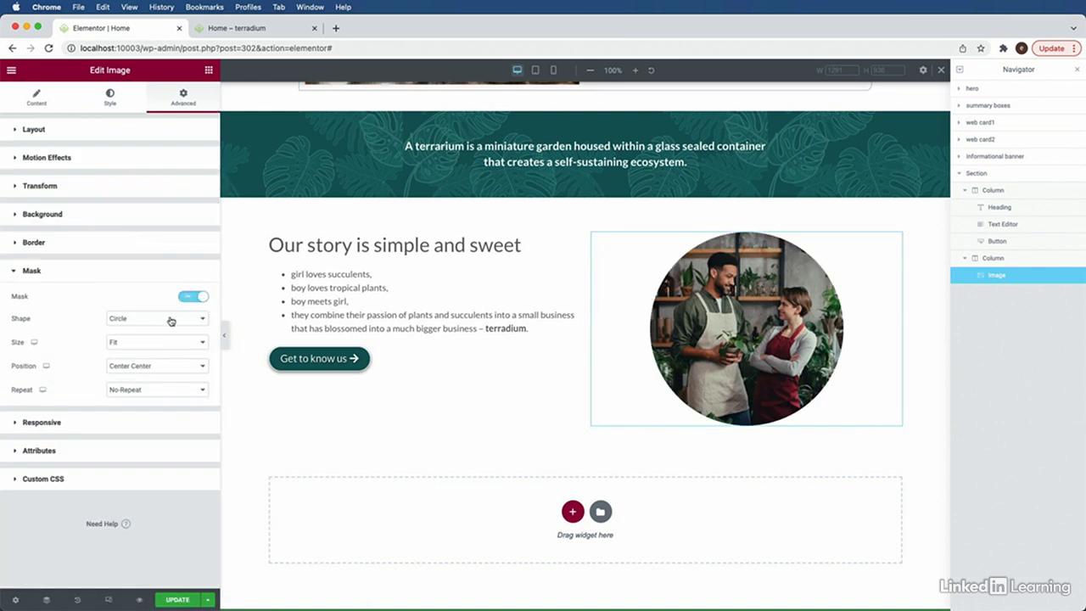
left_click(171, 321)
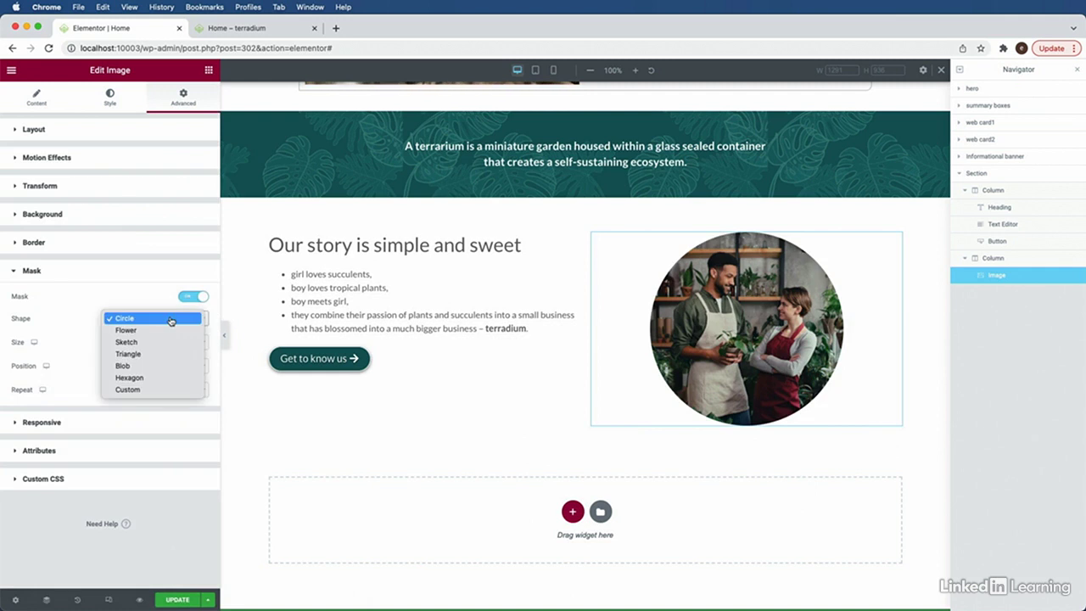
left_click(163, 367)
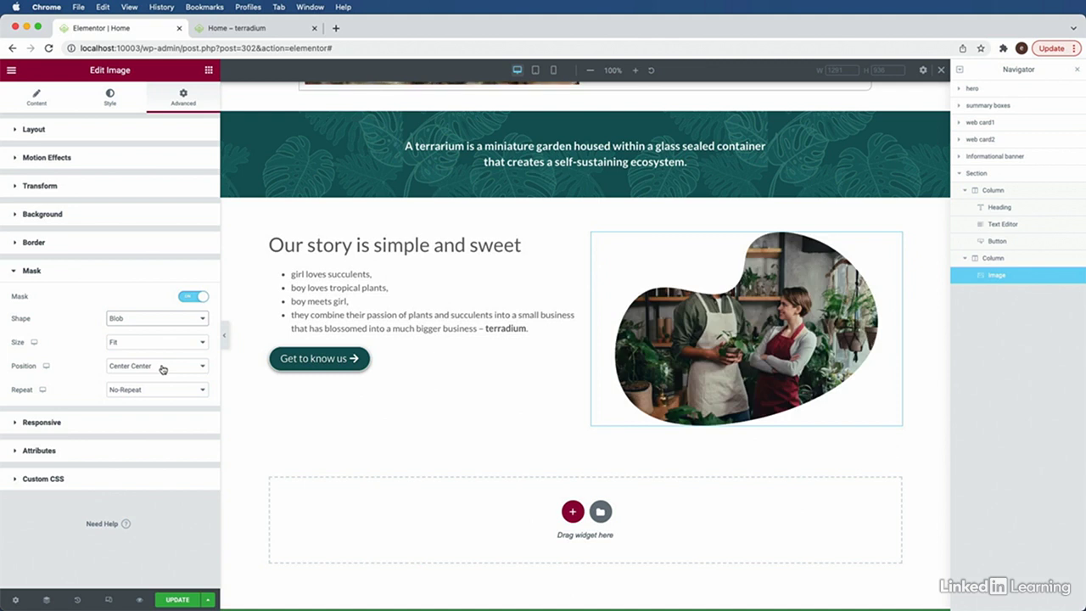
- Set the founders image's mask shape to Custom, using logoMask.svg from the media library
left_click(150, 320)
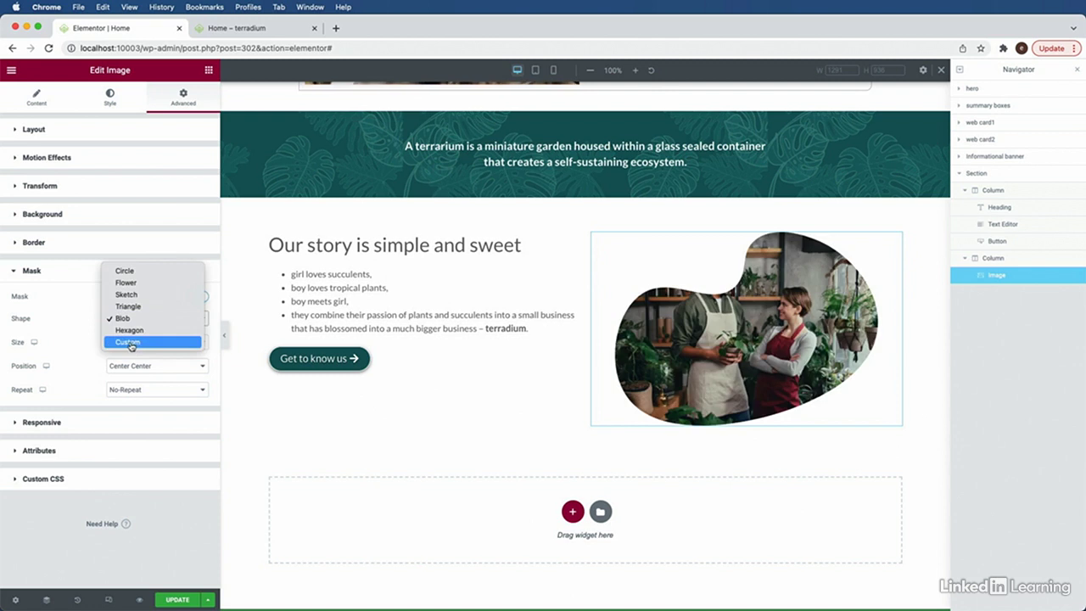
left_click(129, 342)
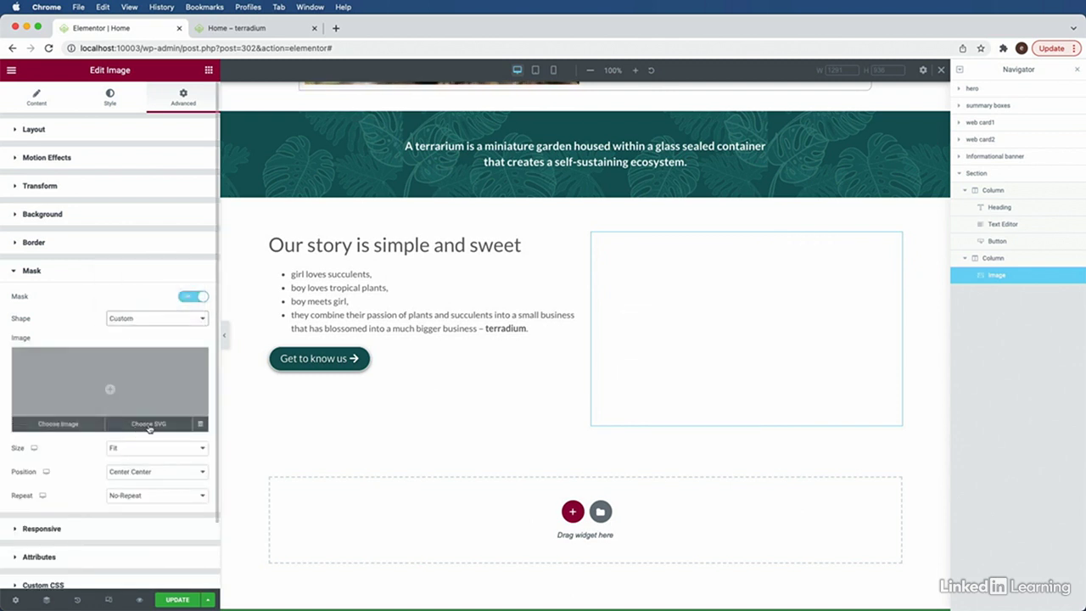
left_click(148, 426)
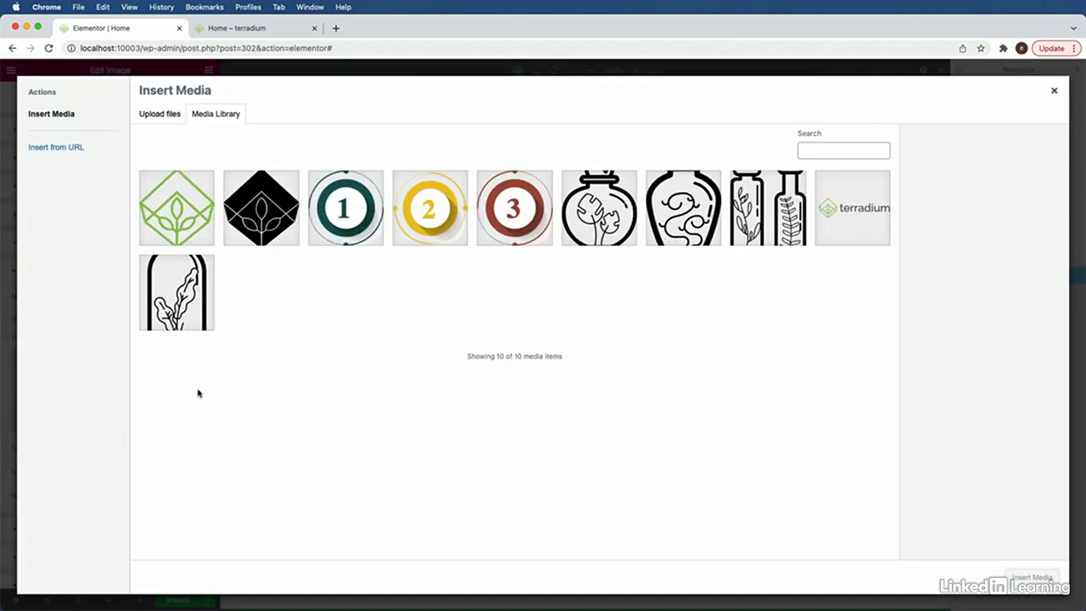
left_click(258, 228)
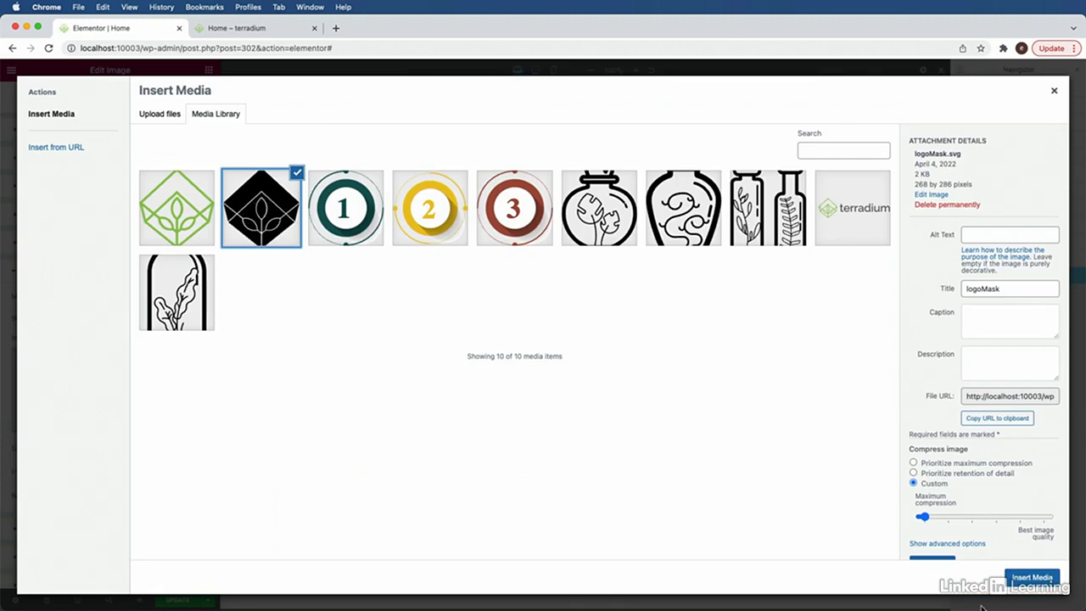
left_click(1032, 577)
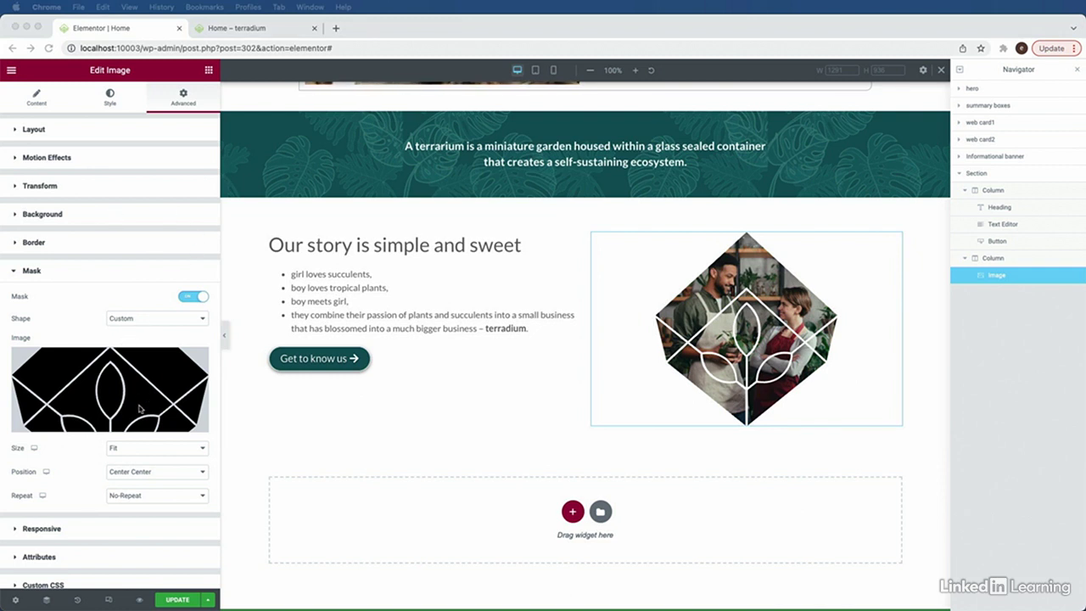
- Try the Fill size for the logo mask, then set it back to Fit
left_click(141, 453)
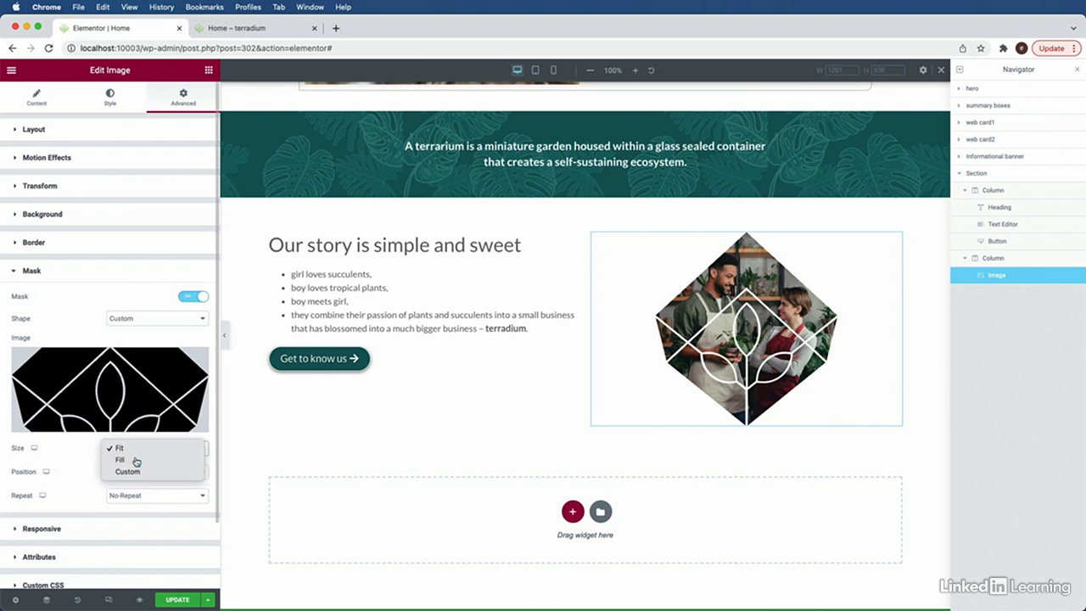
left_click(136, 462)
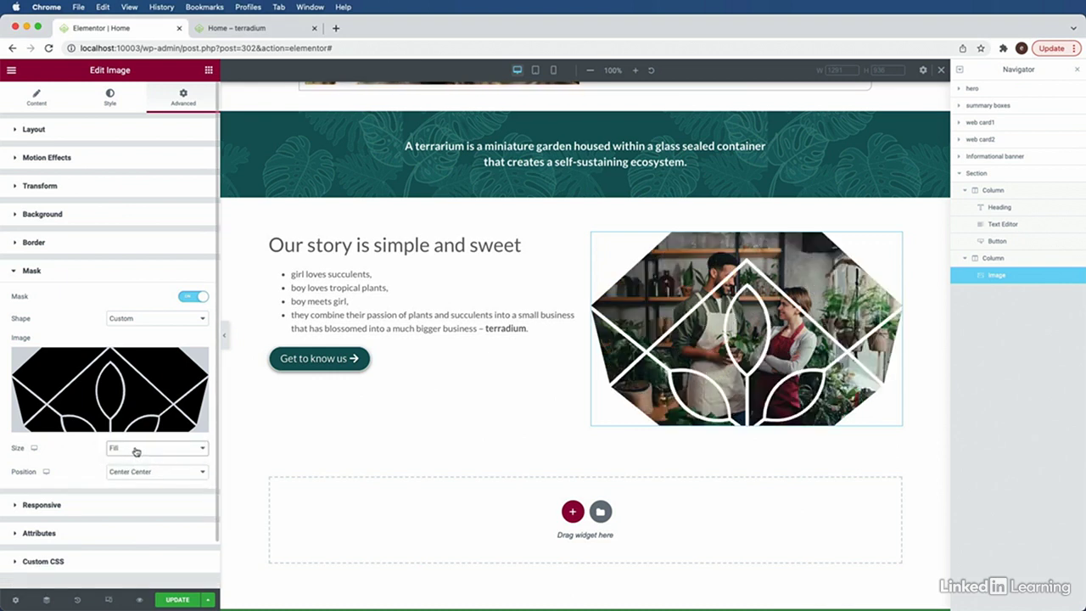
left_click(136, 452)
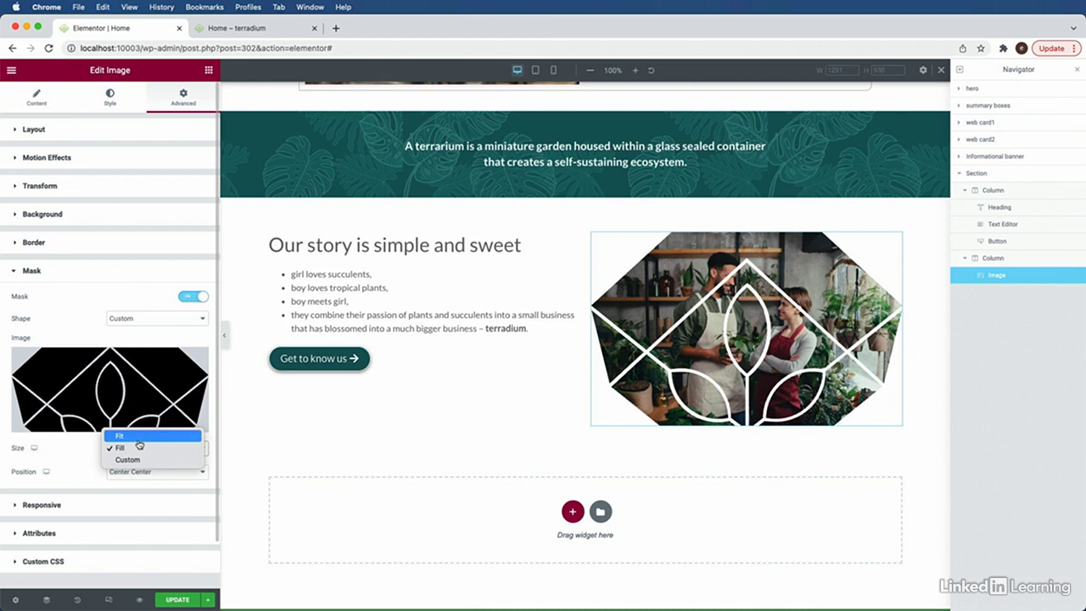
left_click(139, 439)
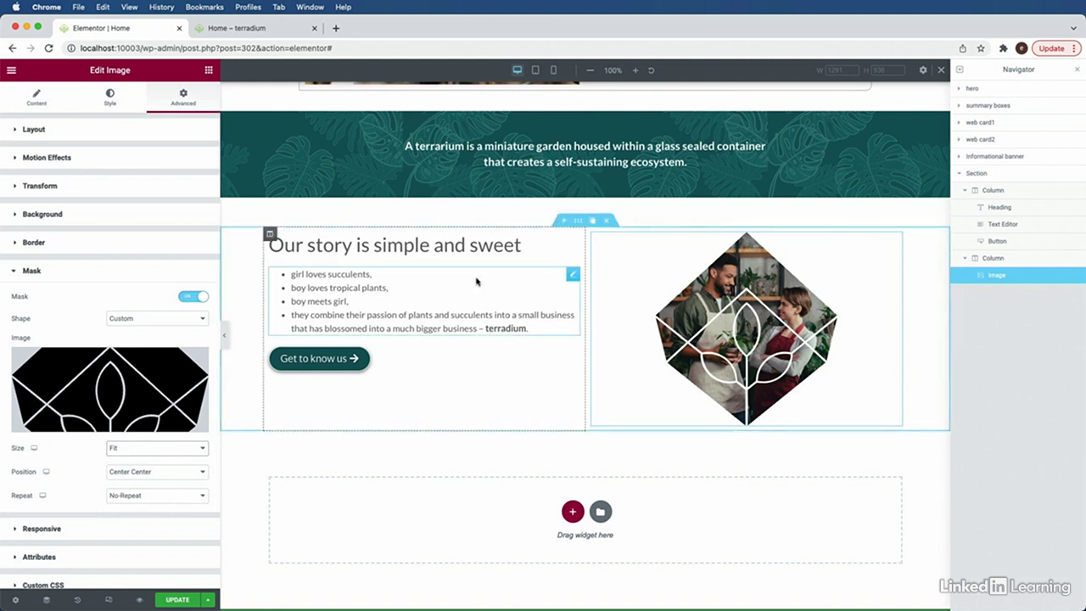
- Set the boxed content width of the "Our story" section to 1000
left_click(579, 221)
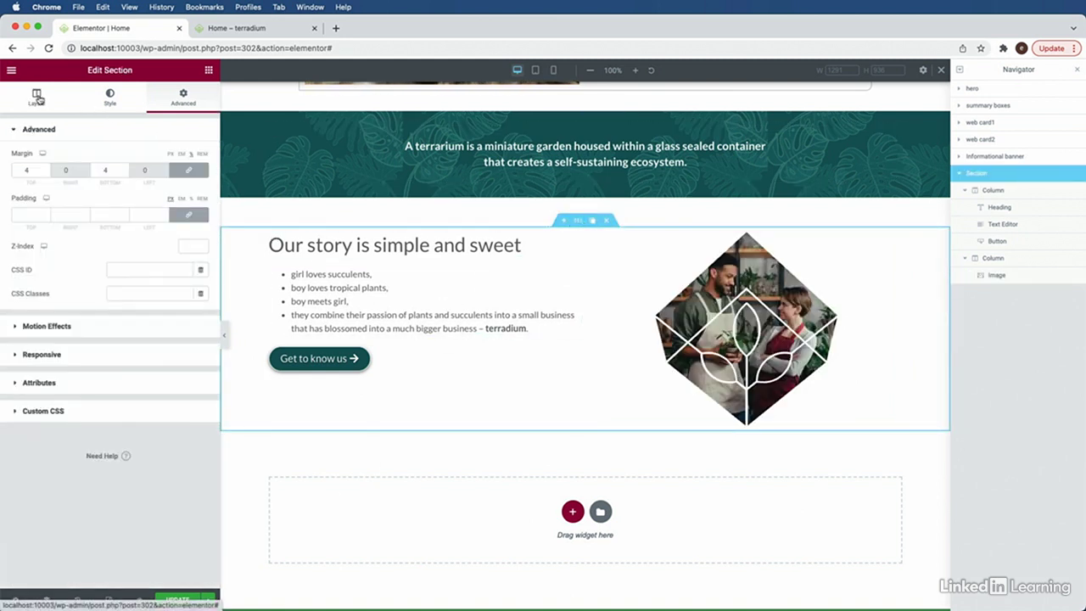
left_click(36, 97)
left_click(178, 193)
type("12")
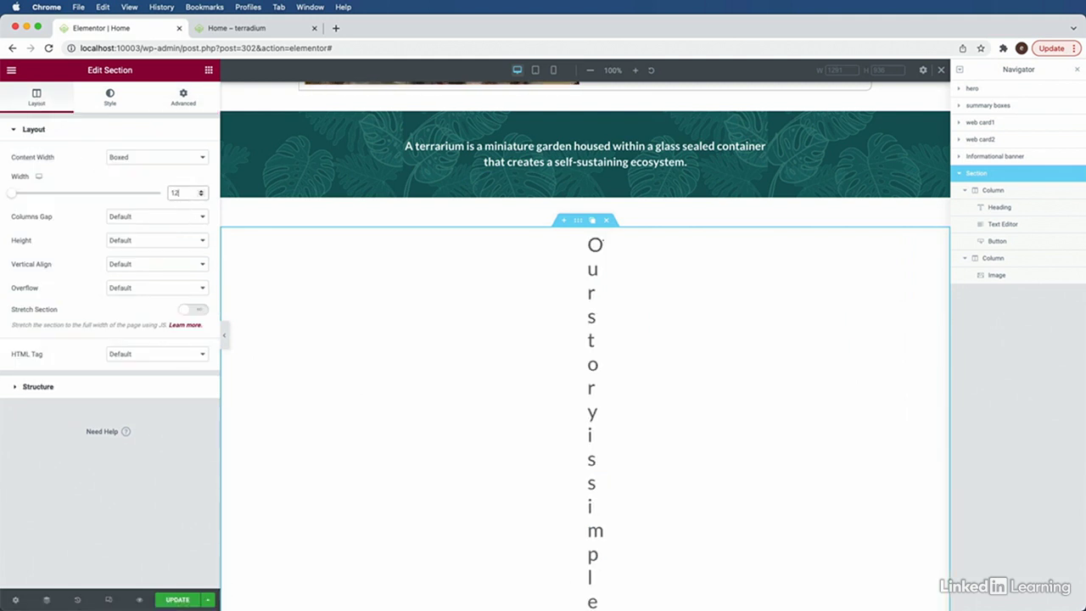
type("000")
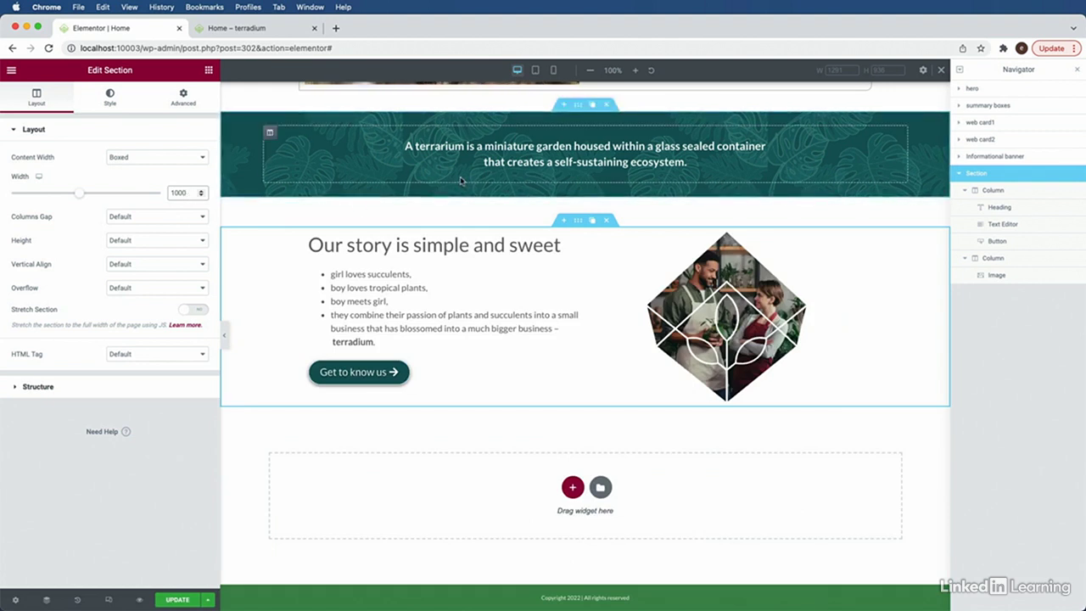
- In the tablet layout, unlink the story text column's margins and set its left margin to 10%
left_click(536, 71)
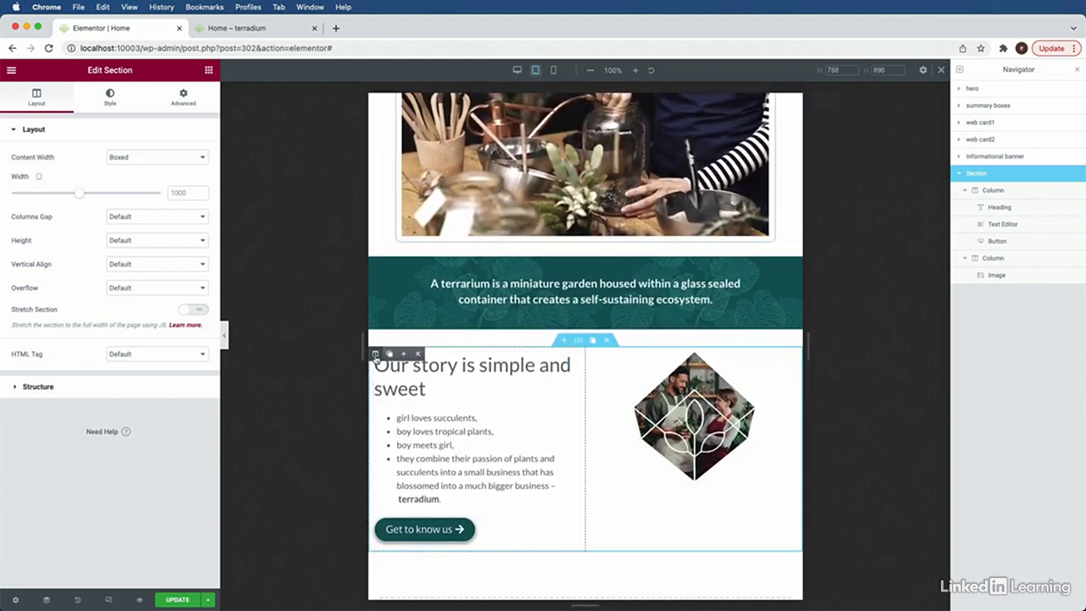
left_click(376, 355)
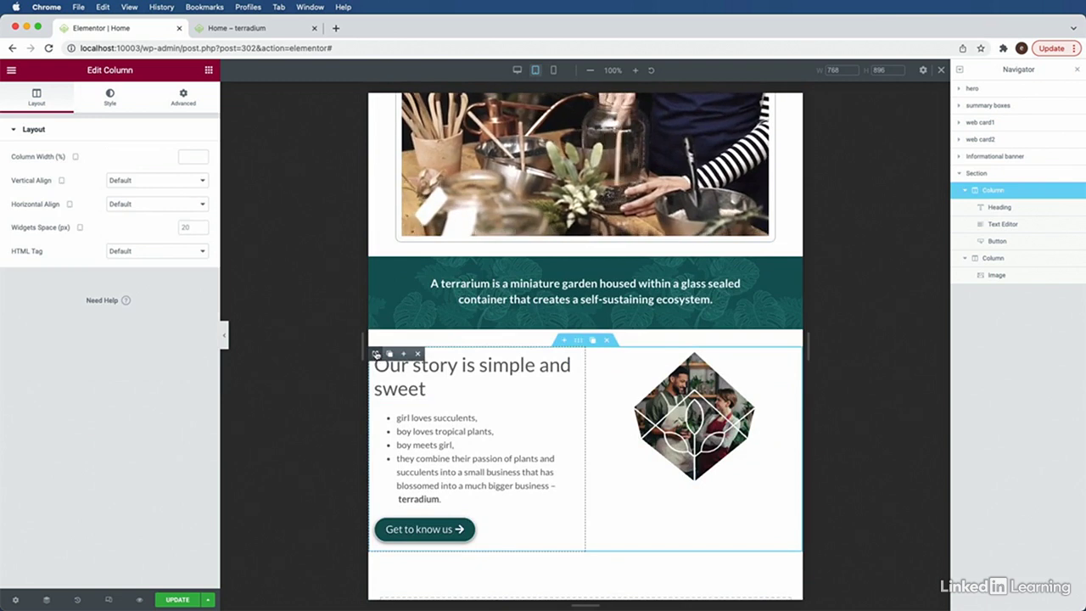
left_click(183, 96)
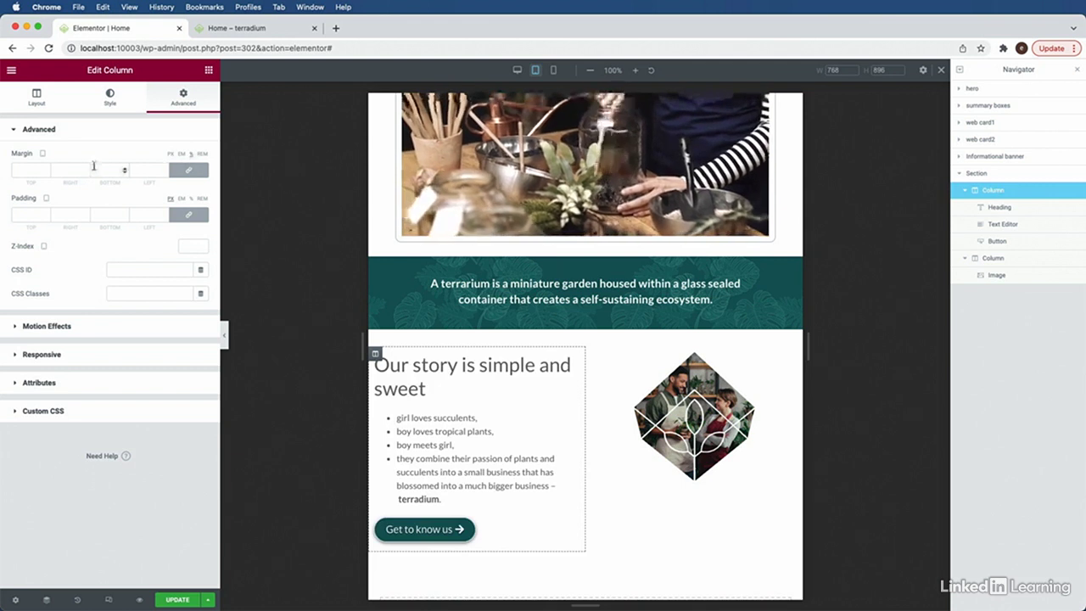
left_click(192, 174)
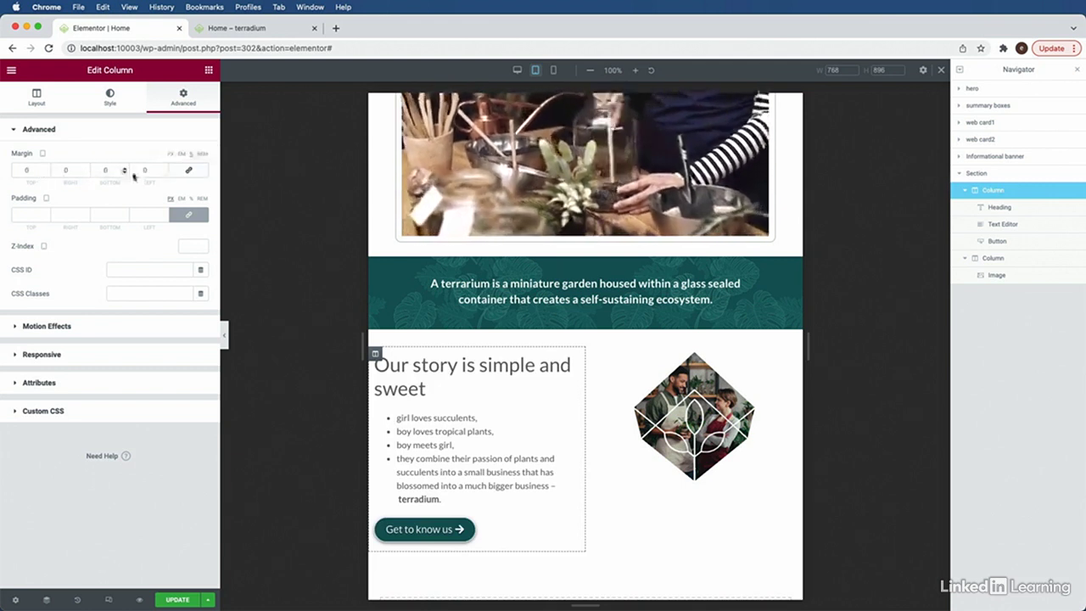
left_click(143, 170)
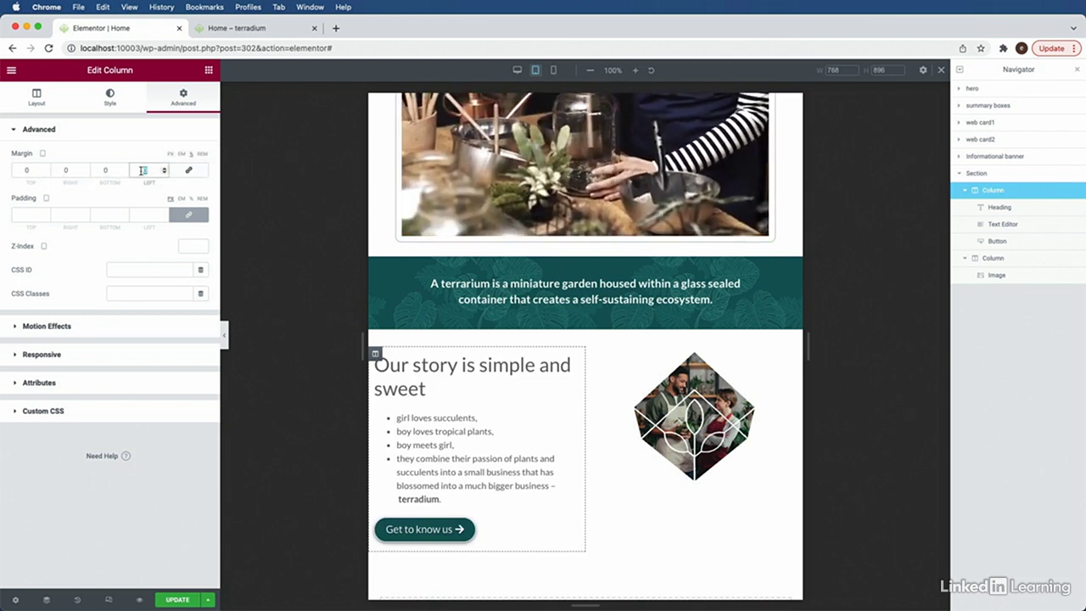
type("10")
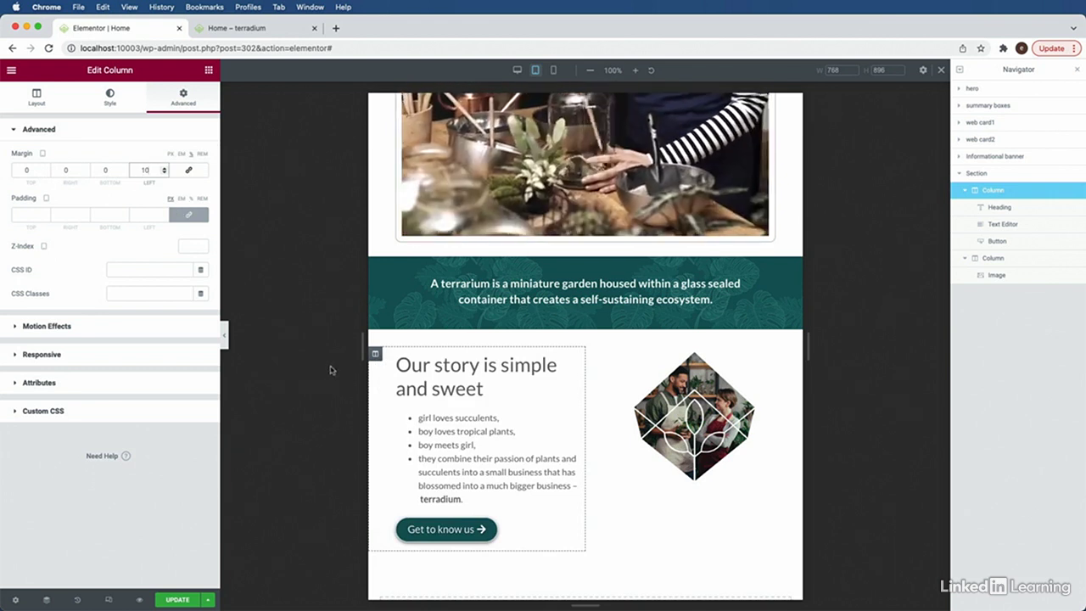
- In the mobile layout, set the story text column's left margin to 0
left_click(555, 70)
scroll(557, 161, "down", 5)
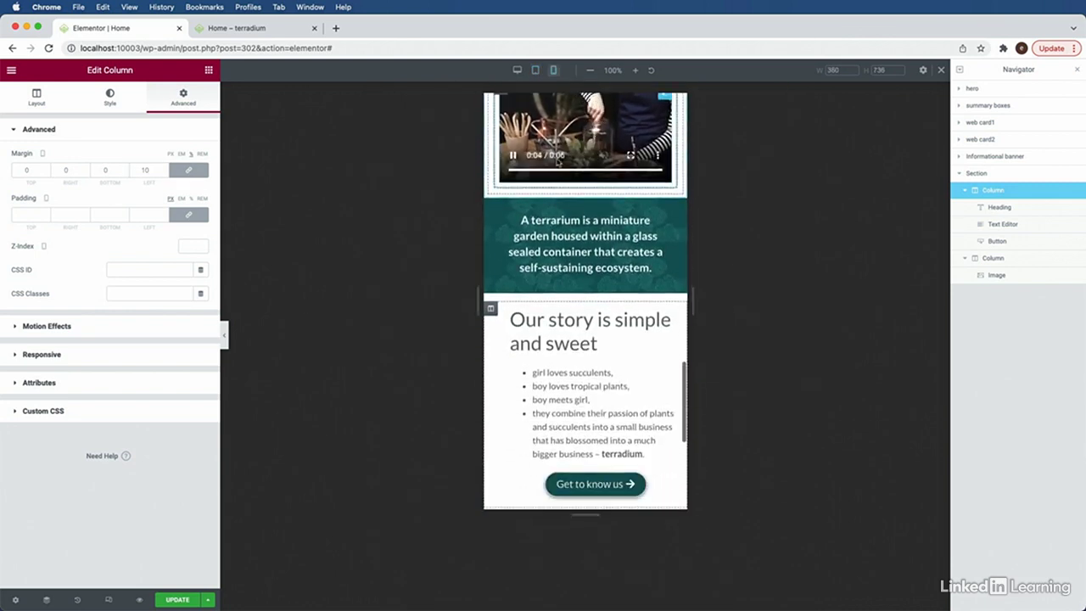
scroll(557, 161, "down", 3)
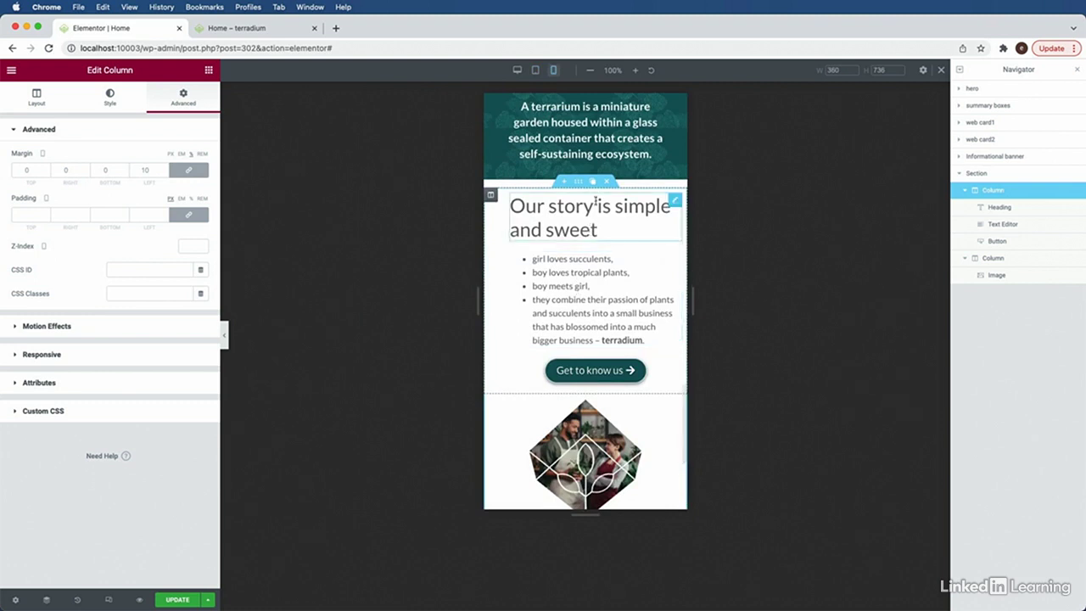
scroll(604, 418, "down", 1)
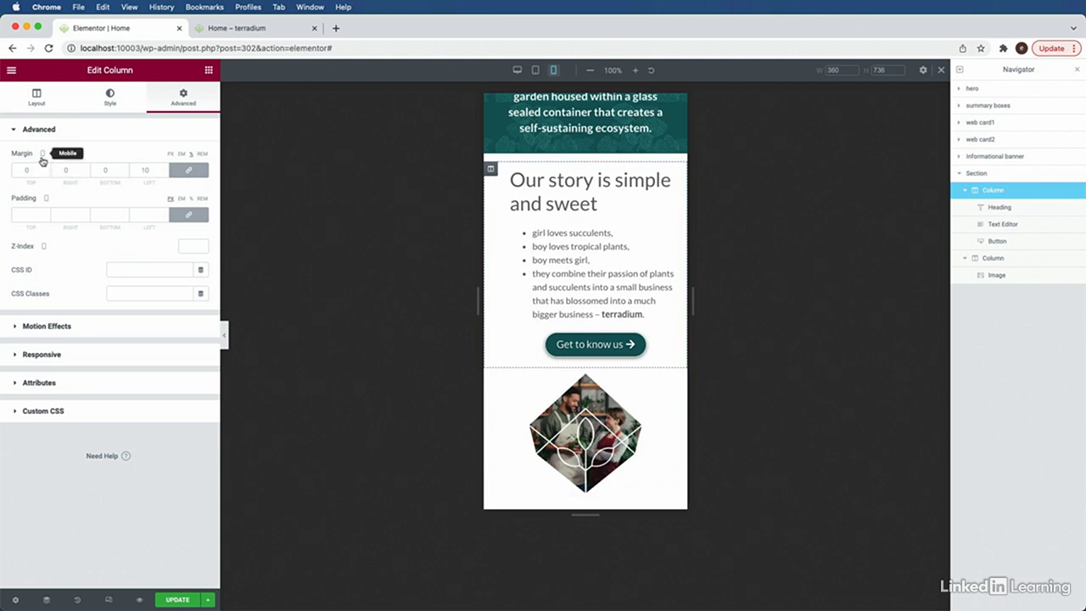
left_click(134, 171)
type("0")
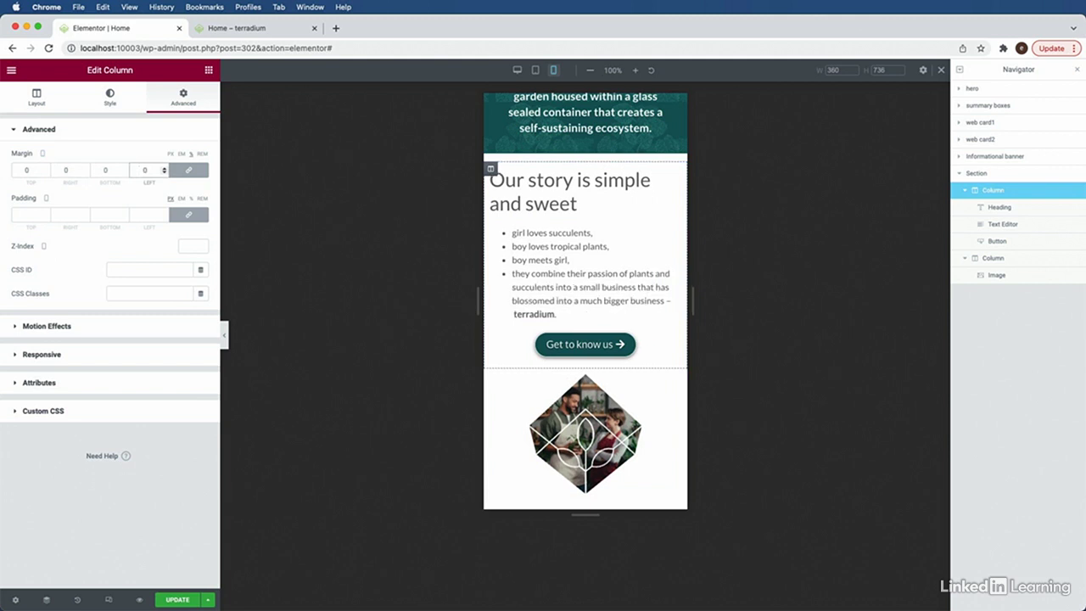
- Center the "Our story is simple and sweet" heading for mobile and check the section in the tablet and desktop layouts
left_click(675, 174)
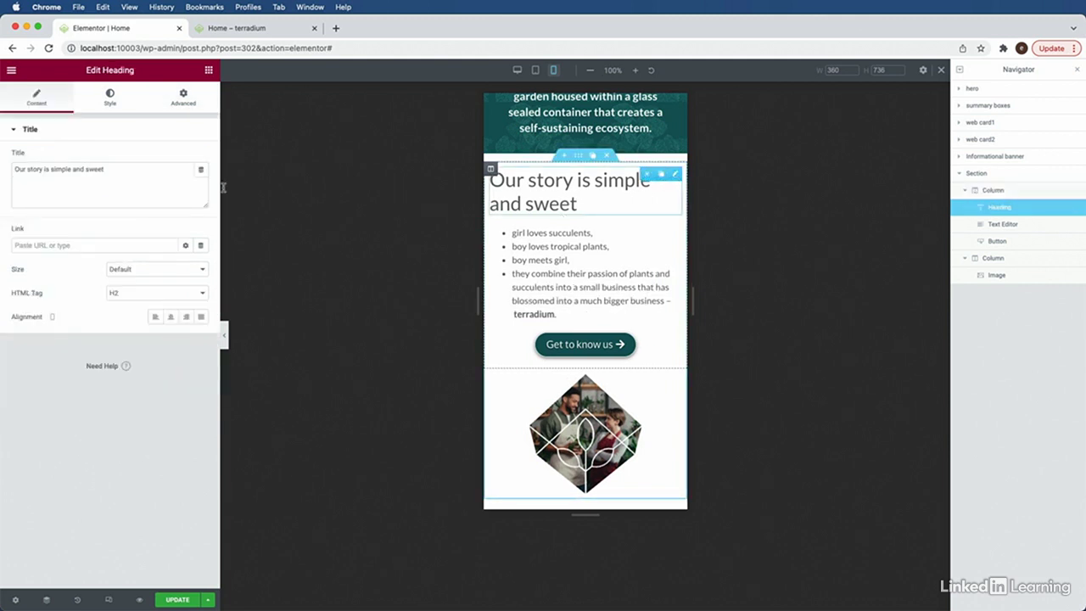
left_click(171, 317)
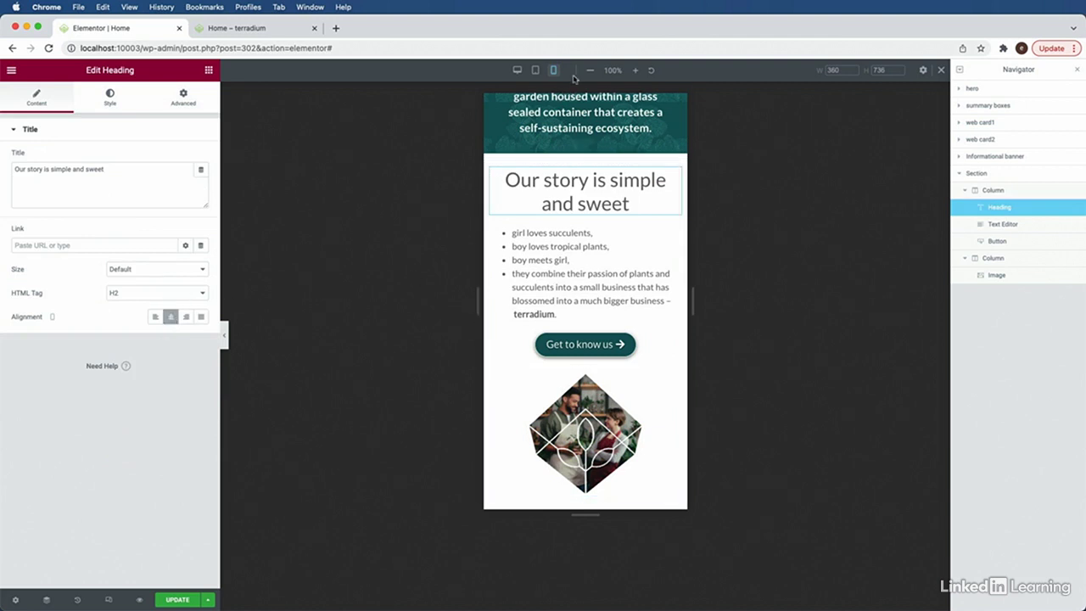
left_click(535, 71)
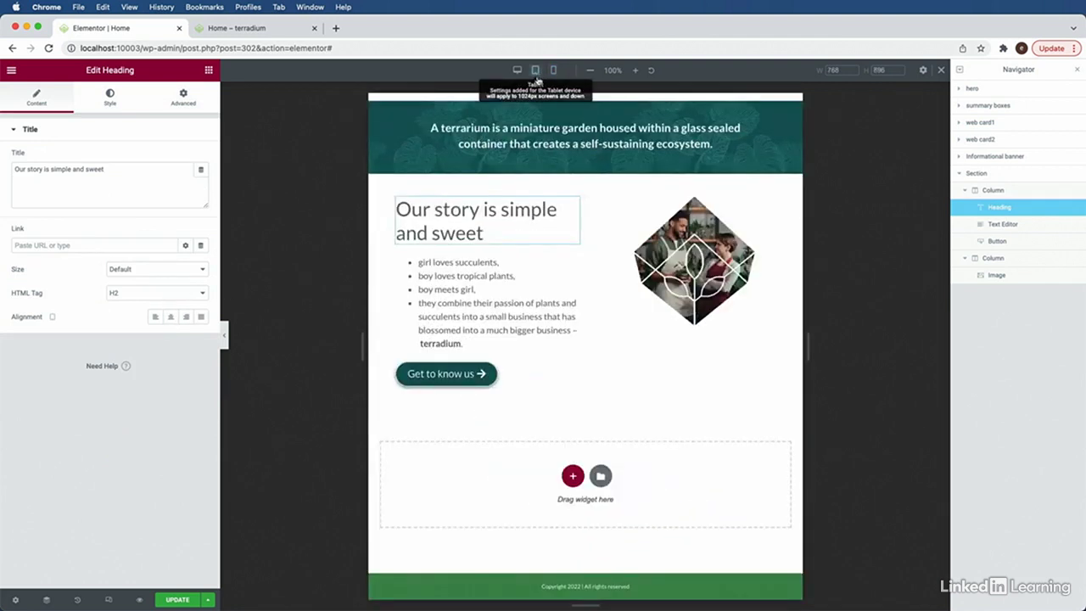
left_click(517, 71)
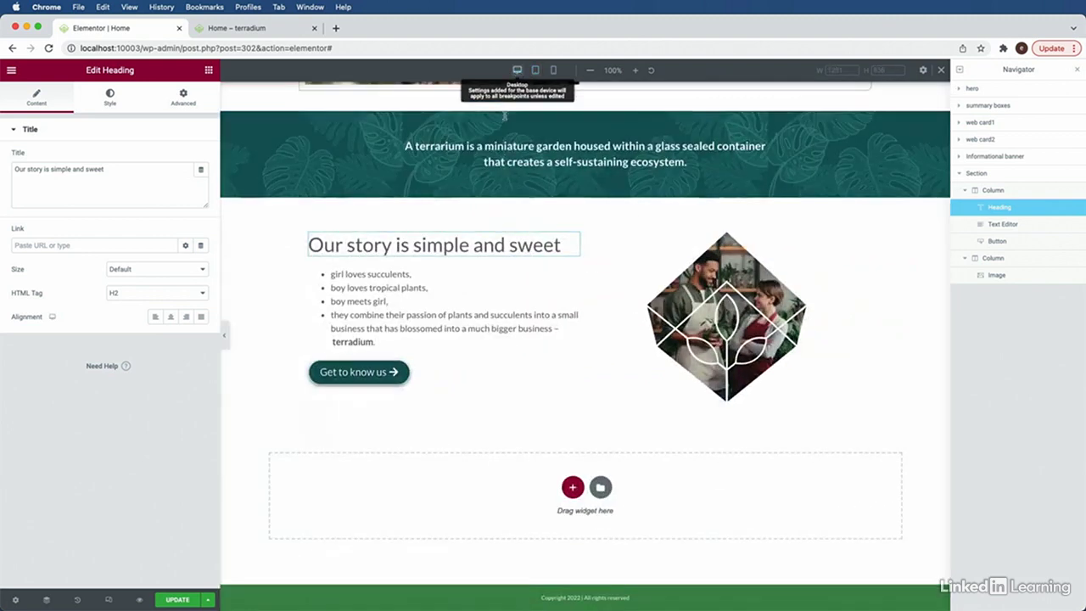